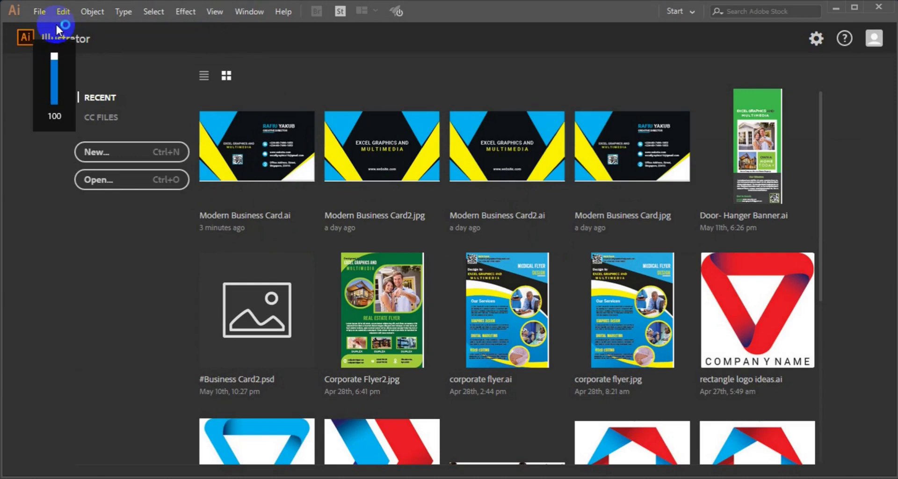
Step: Set up a new document named 'Modern Business Card': 3.5 × 2 in, 0.125 in bleed, CMYK colour
key("ctrl+n")
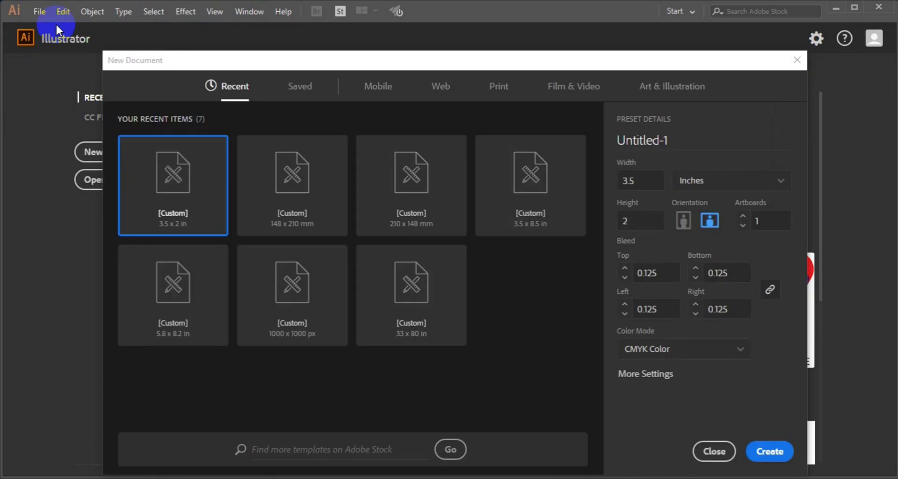
left_click(684, 141)
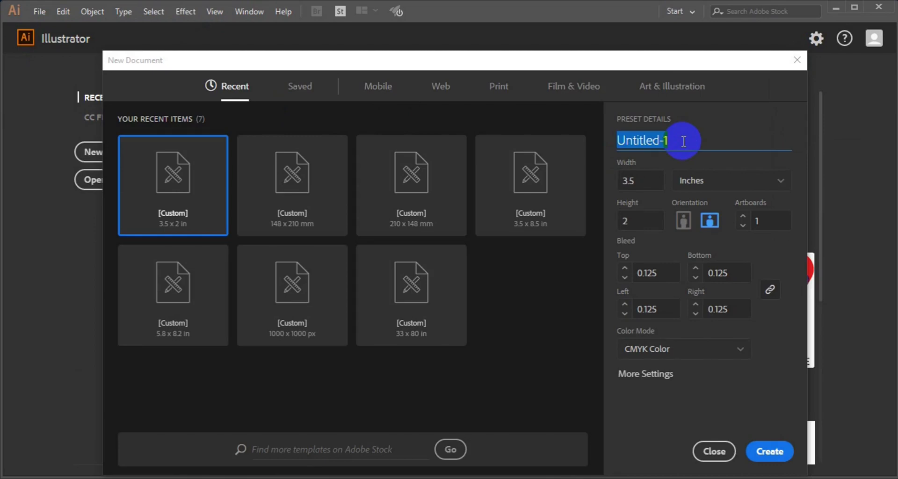
key("BackSpace")
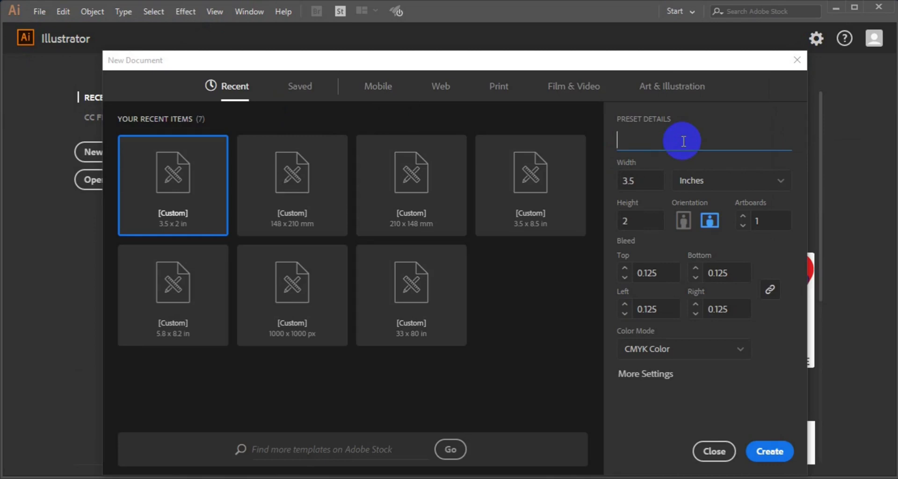
type("Modern Busi")
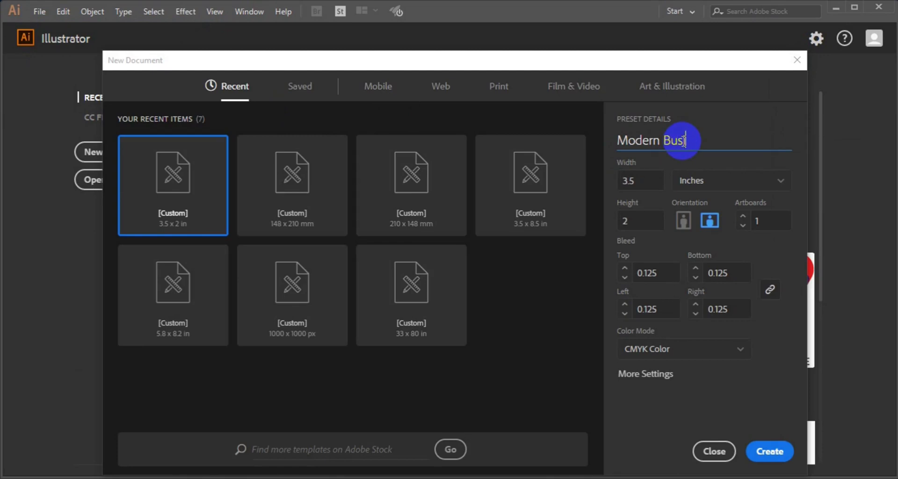
type("ness Card")
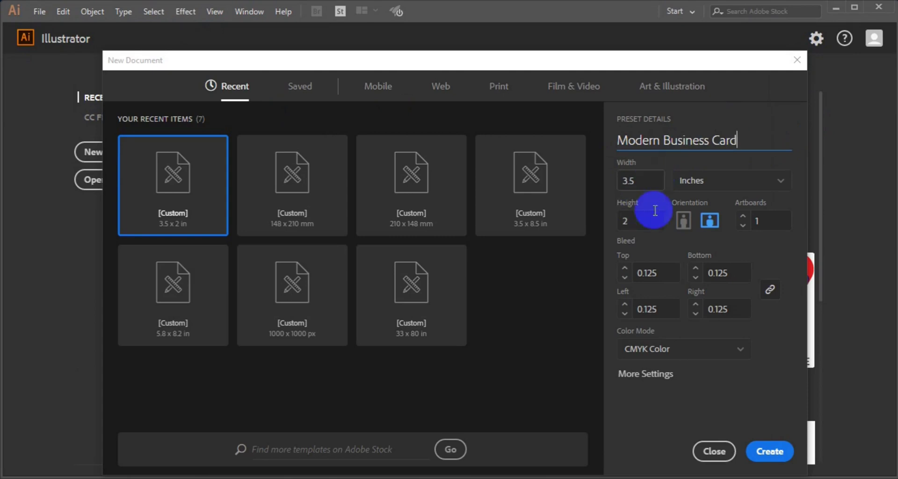
left_click(634, 222)
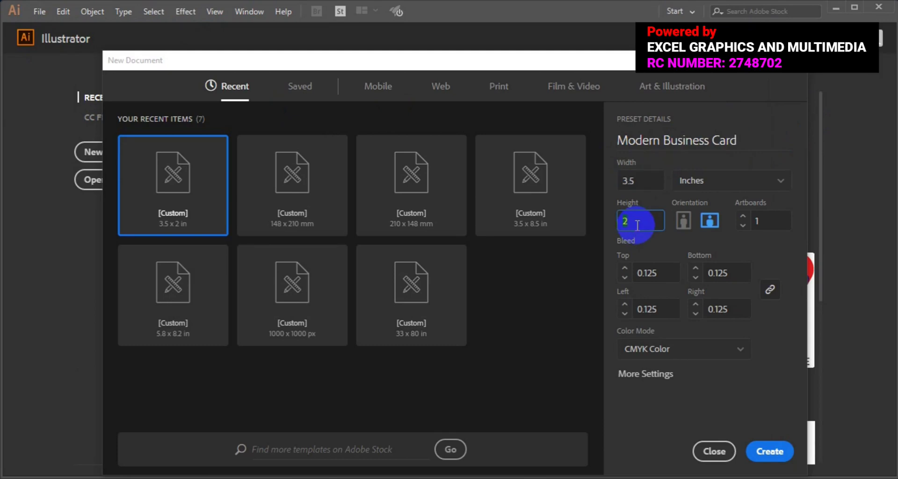
left_click(782, 185)
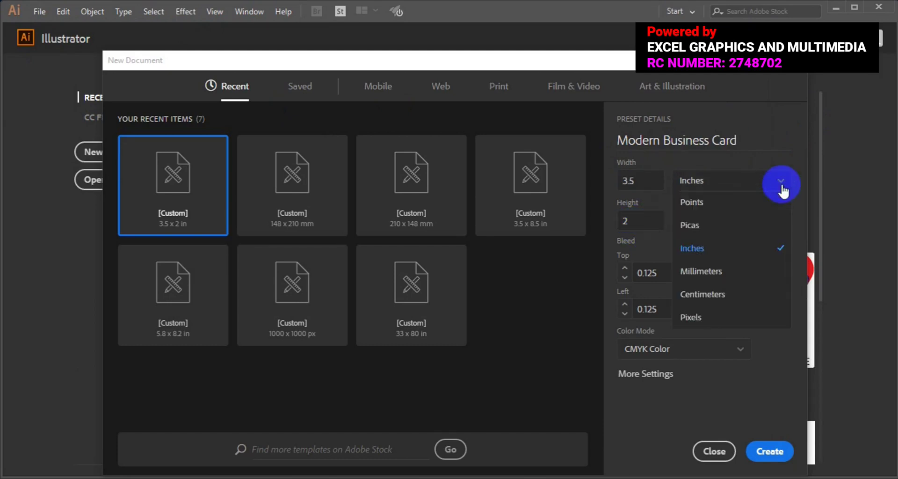
left_click(702, 250)
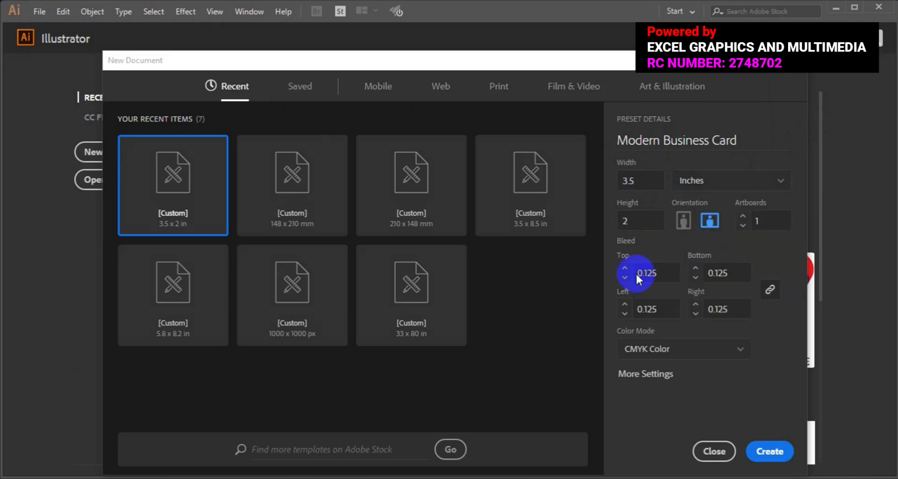
double_click(661, 275)
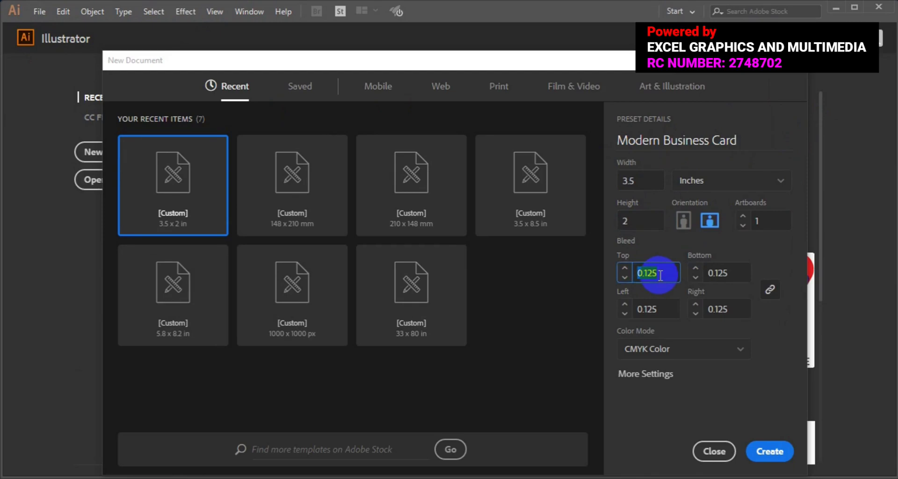
left_click(744, 354)
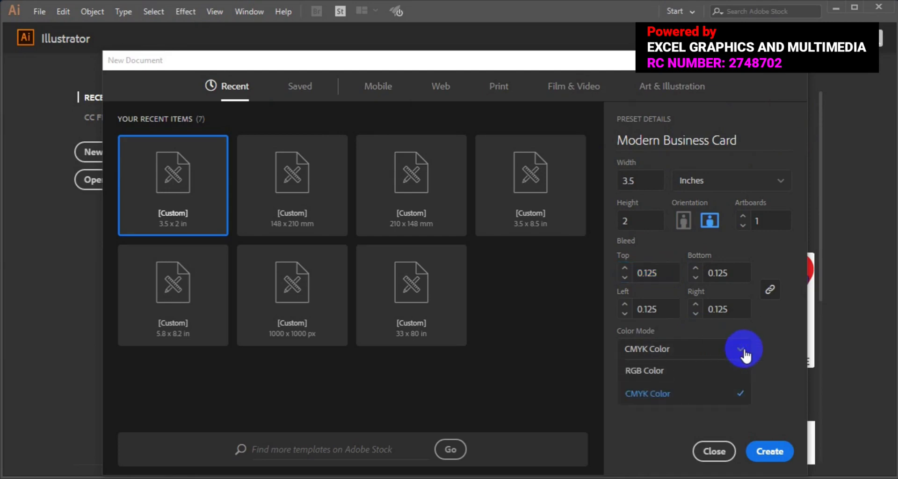
left_click(657, 397)
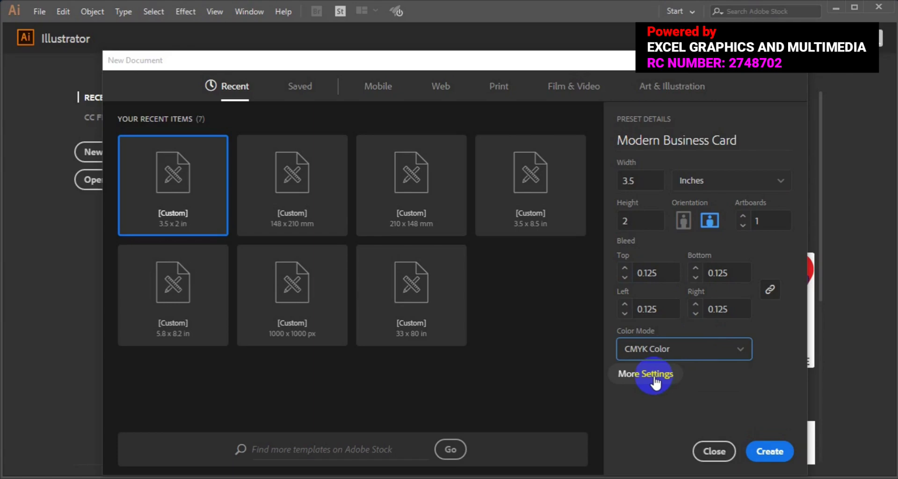
Step: Keep raster effects at High (300 ppi) and create the document
left_click(656, 378)
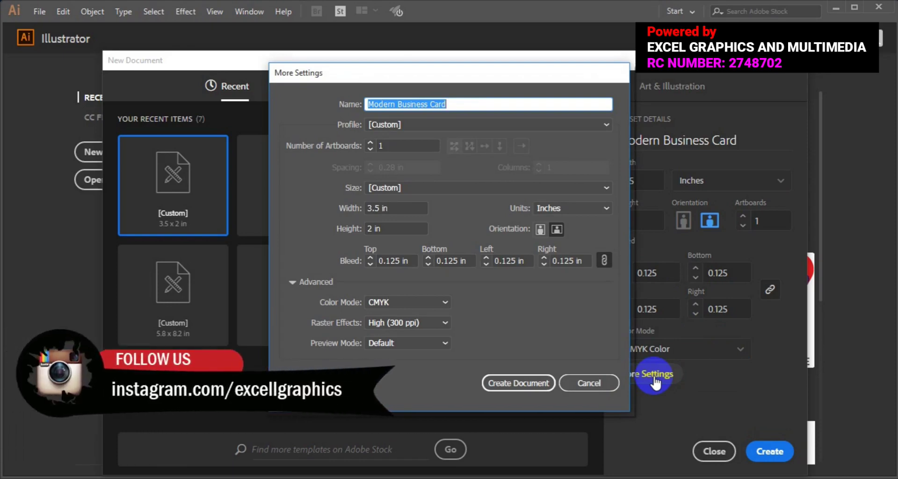
left_click(446, 323)
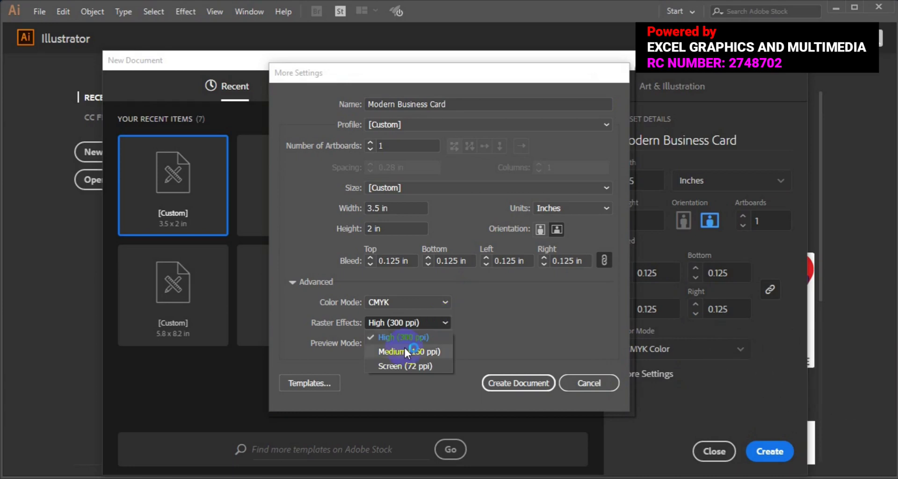
left_click(414, 339)
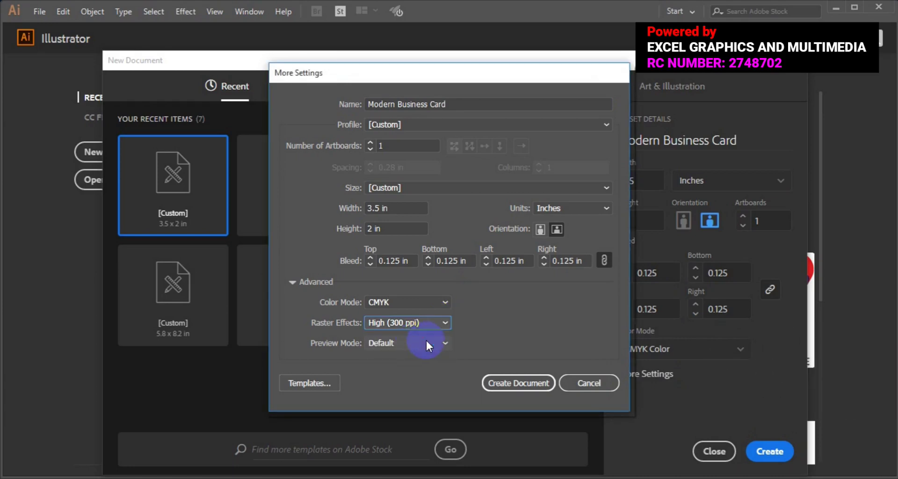
left_click(532, 382)
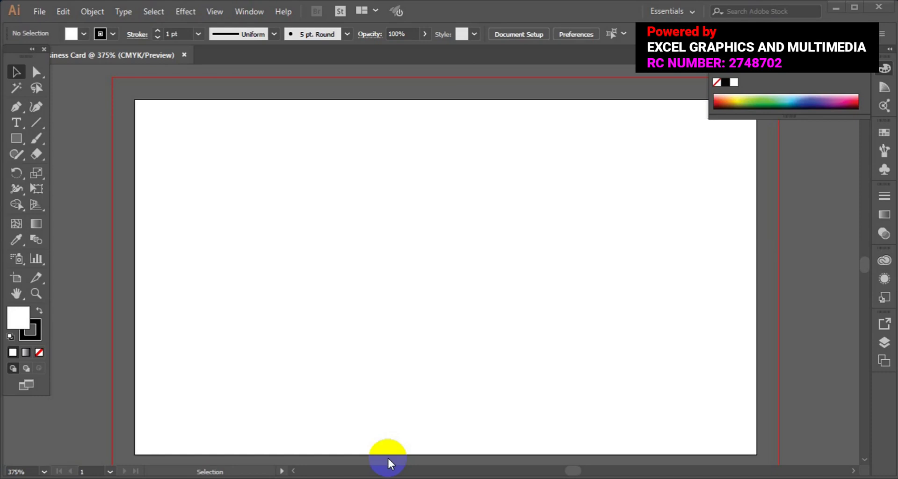
Step: Draw a yellow-filled, no-stroke rectangle spanning the whole 3.5 × 2 in artboard
left_click(17, 138)
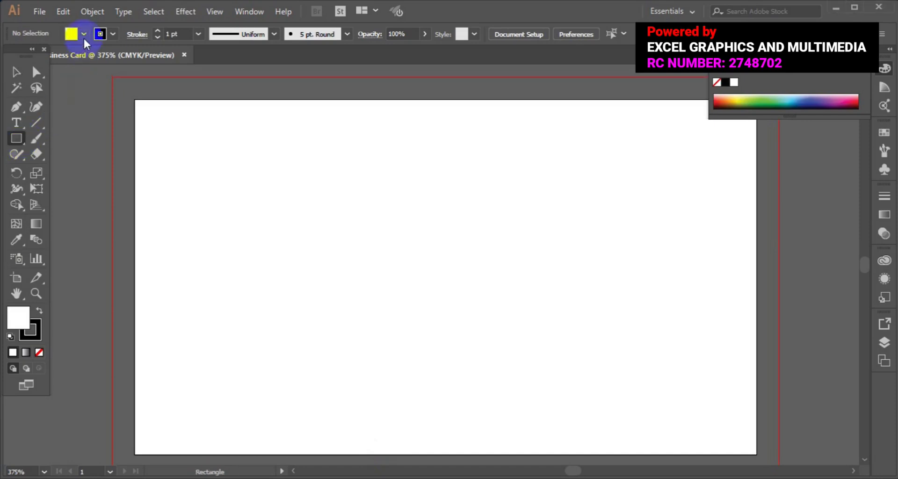
left_click(83, 33)
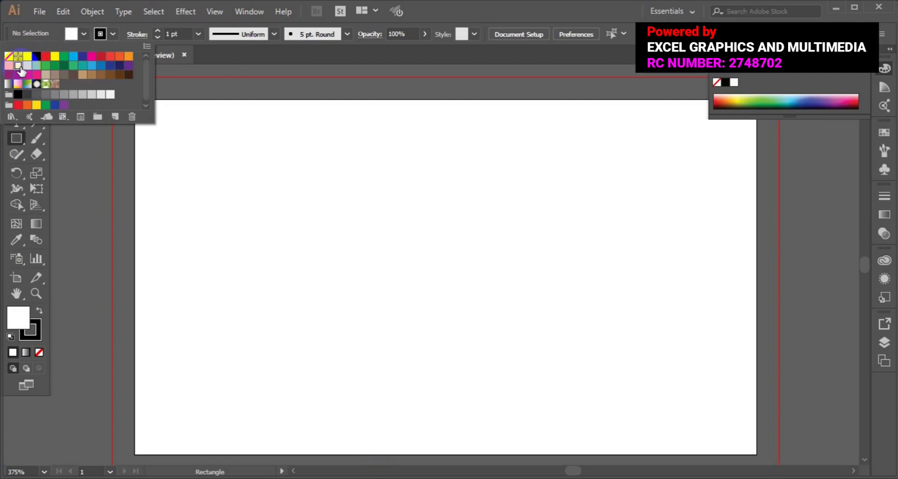
left_click(20, 67)
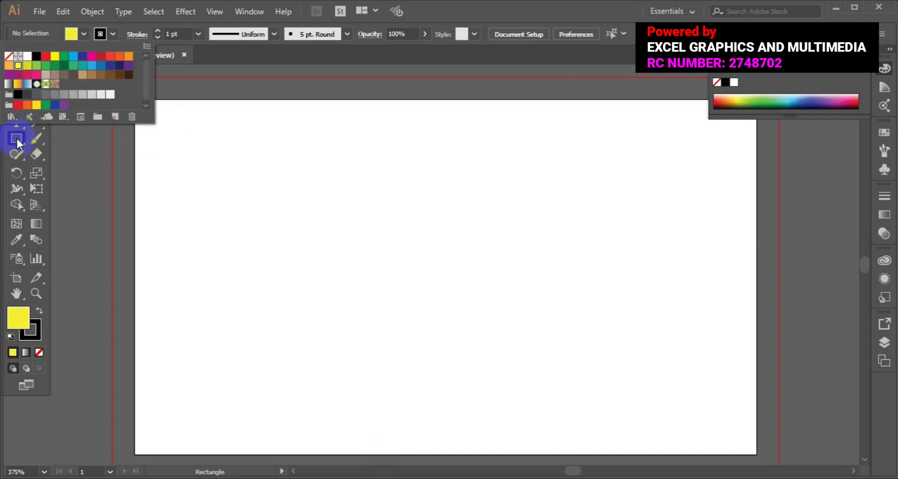
left_click(24, 137)
left_click(112, 33)
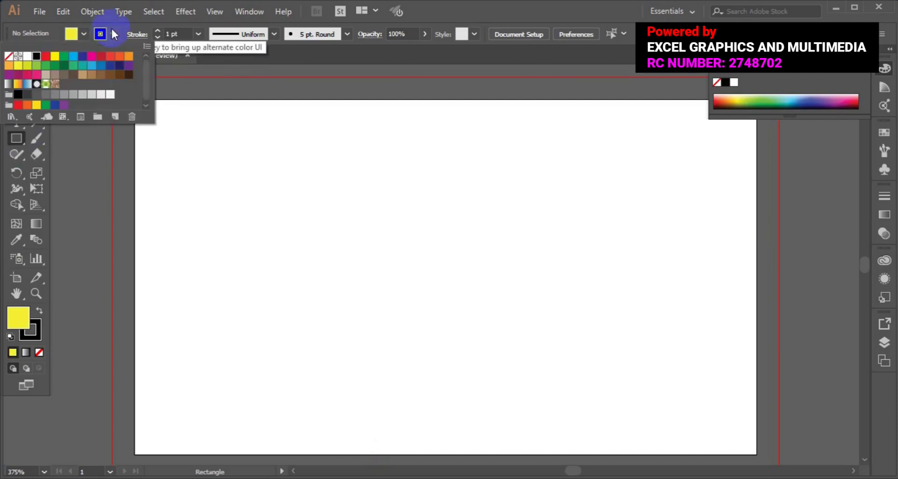
left_click(12, 57)
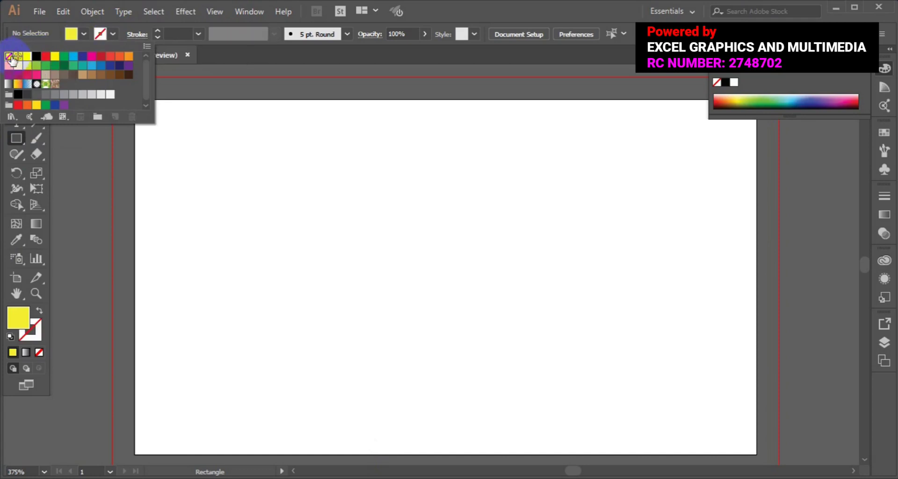
left_click(16, 136)
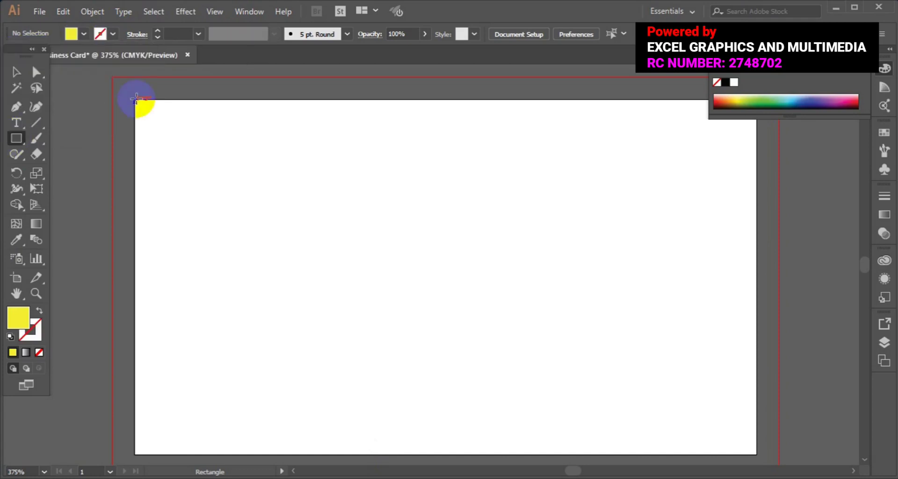
left_click_drag(135, 98, 757, 453)
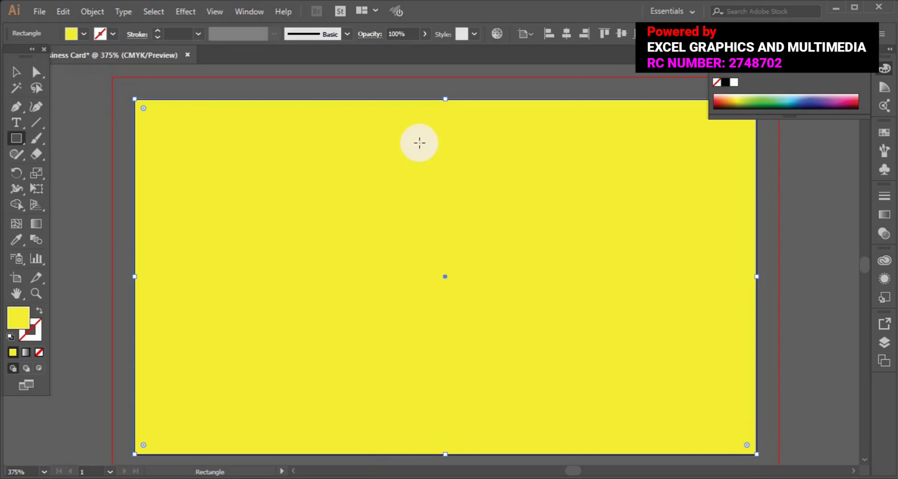
Step: Offset the yellow rectangle's path by -0.125 in to make an inset safe-area rectangle
left_click(92, 11)
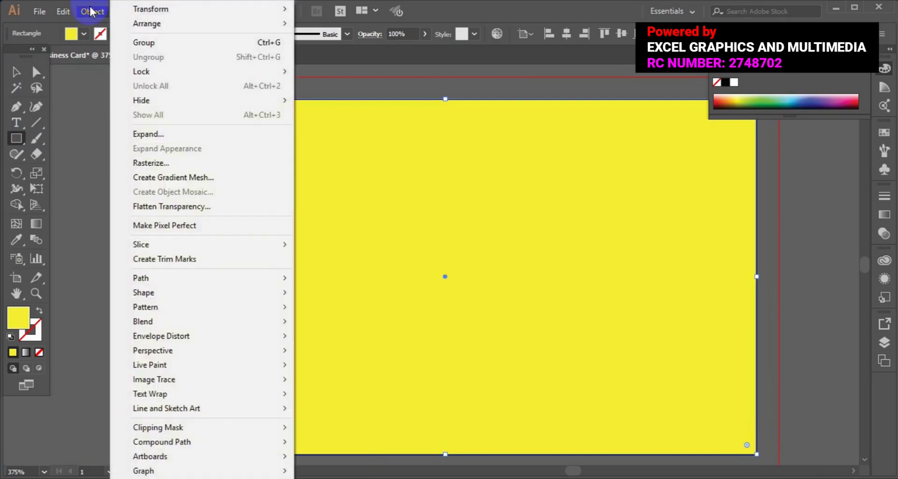
mouse_move(190, 279)
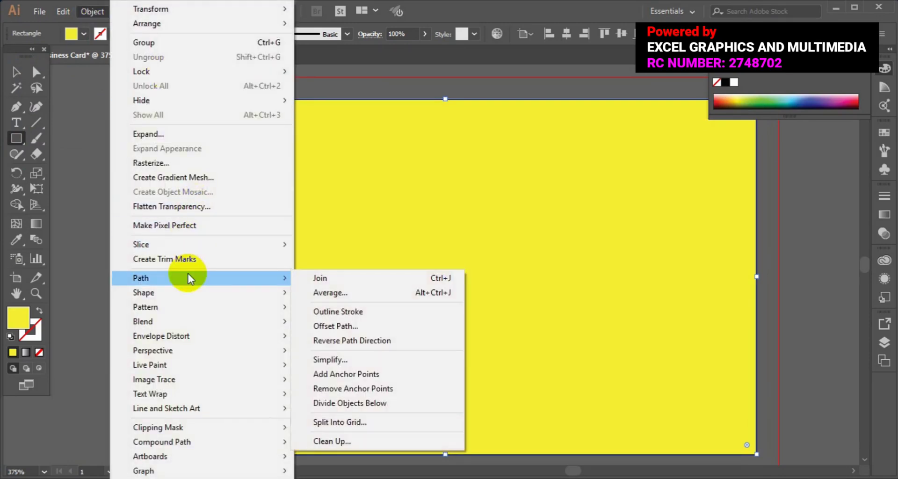
left_click(368, 329)
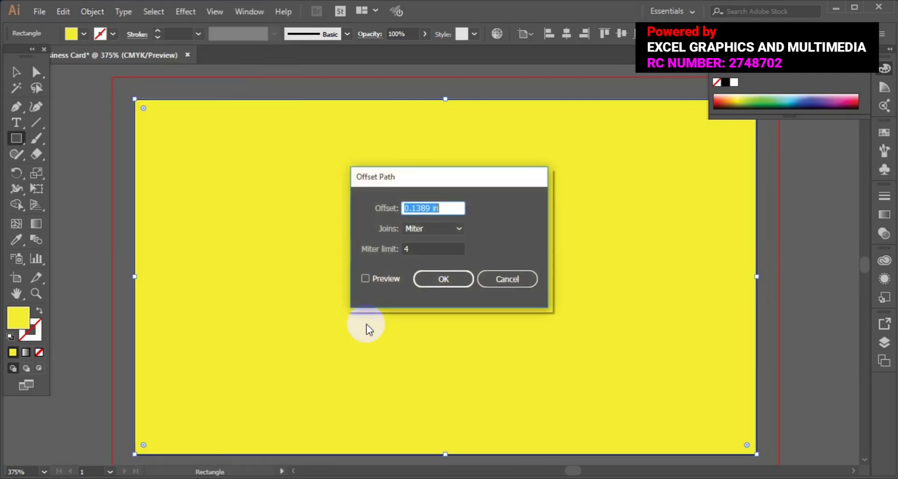
left_click(430, 207)
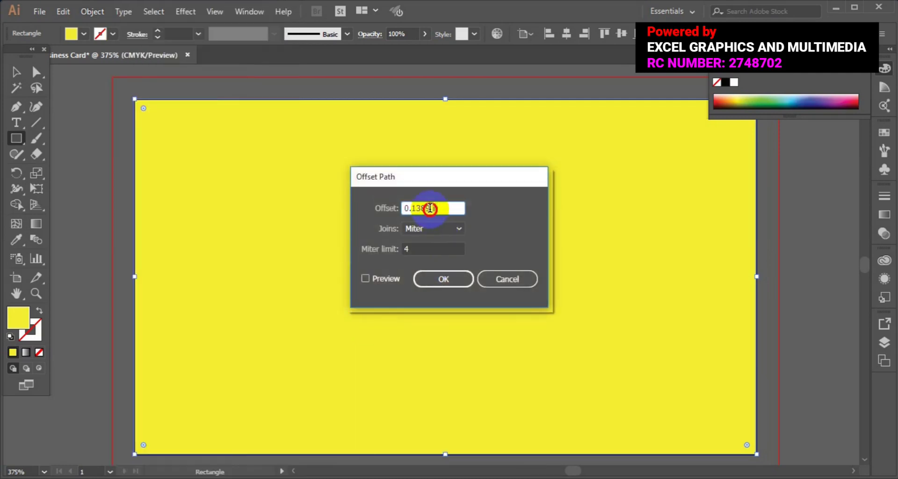
key("BackSpace")
key("BackSpace")
key("BackSpace")
key("BackSpace")
key("BackSpace")
key("BackSpace")
type("-0.125")
left_click(365, 279)
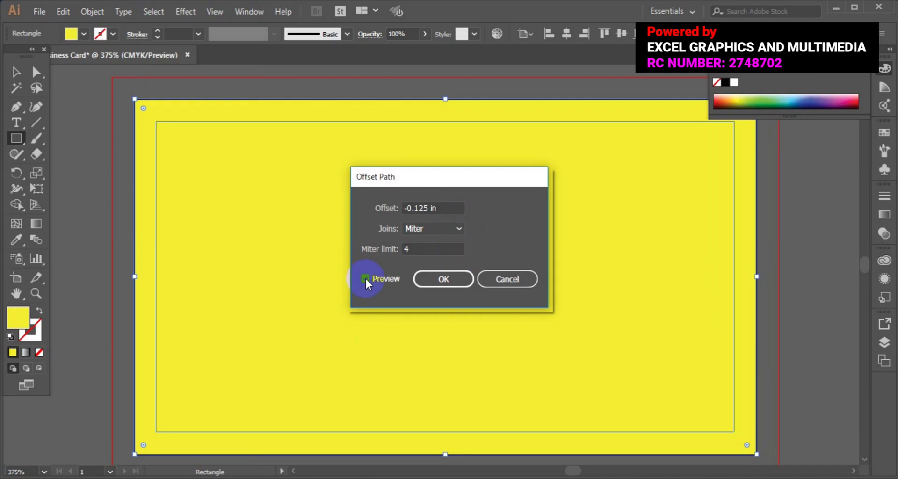
left_click(428, 280)
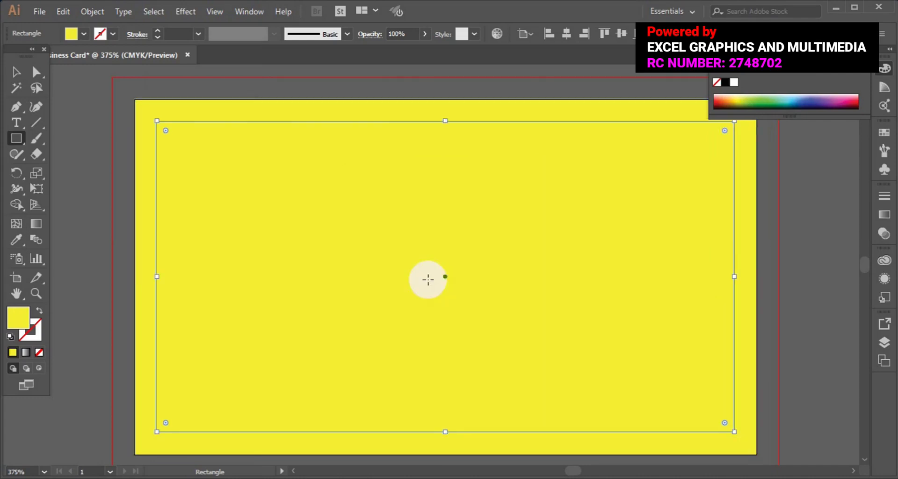
left_click(17, 73)
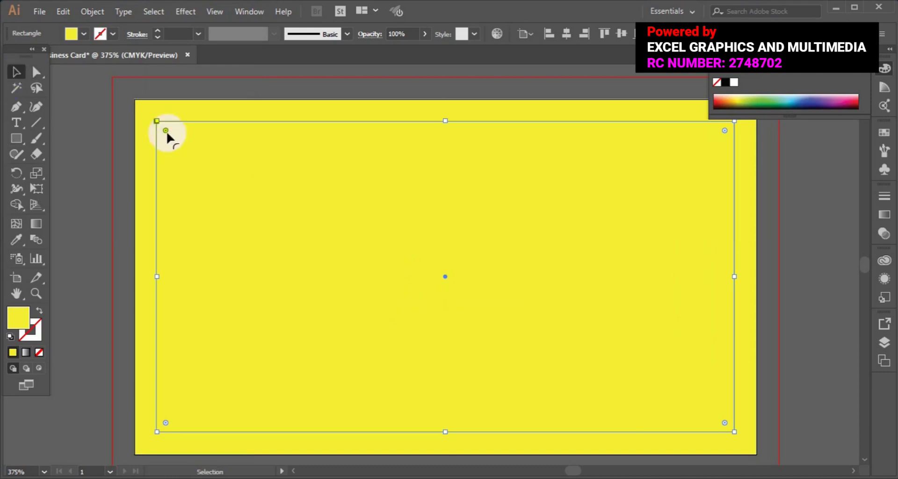
Step: Turn the inner rectangle into guides and fill the outer card rectangle white
right_click(413, 135)
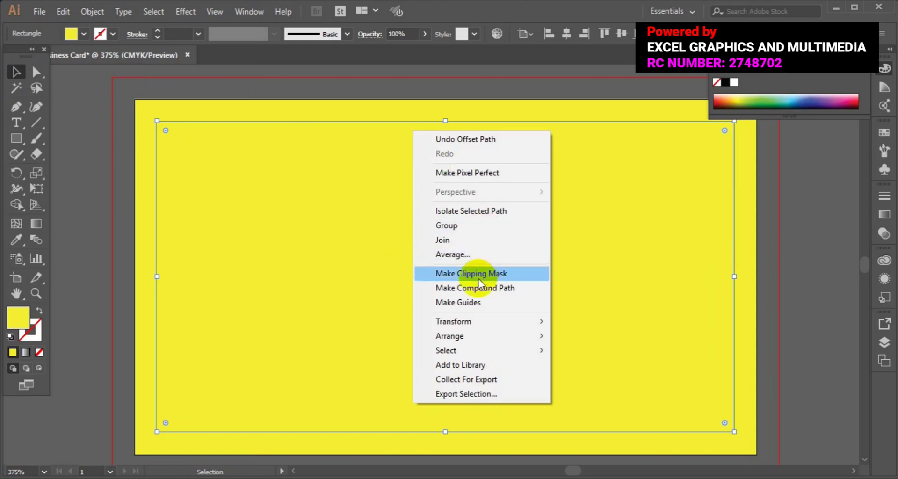
left_click(462, 304)
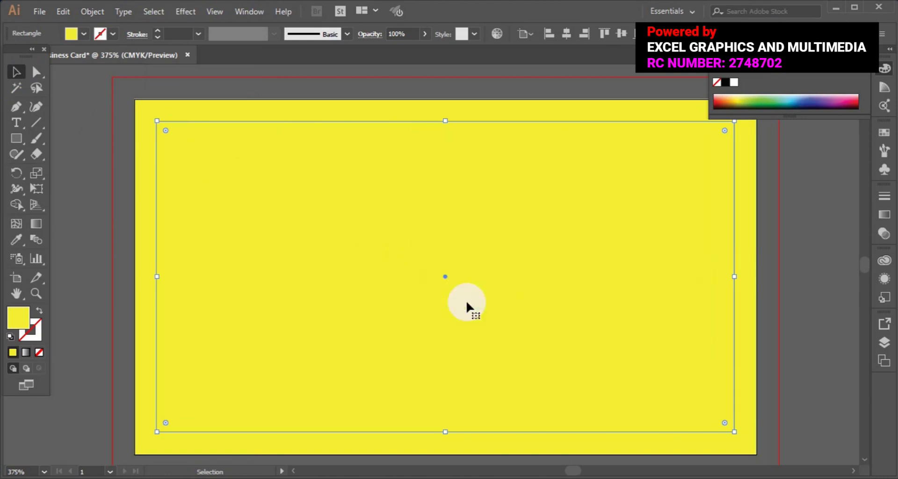
left_click(139, 196)
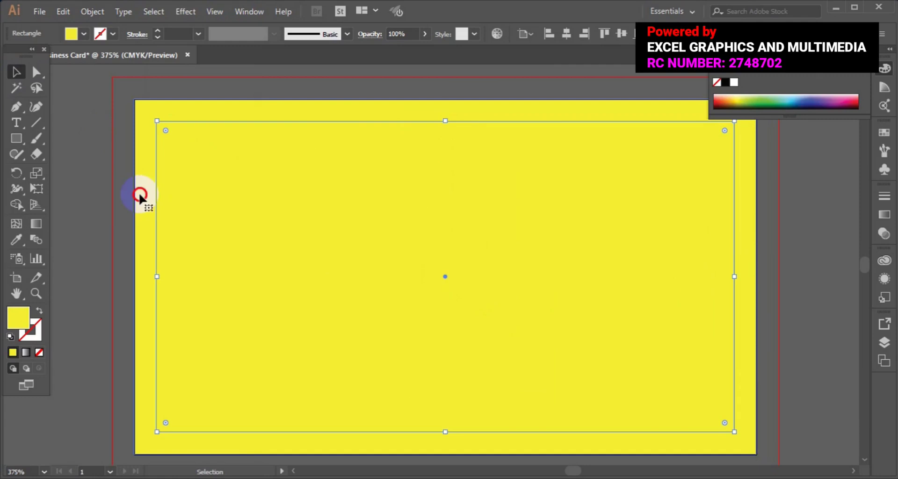
left_click(86, 33)
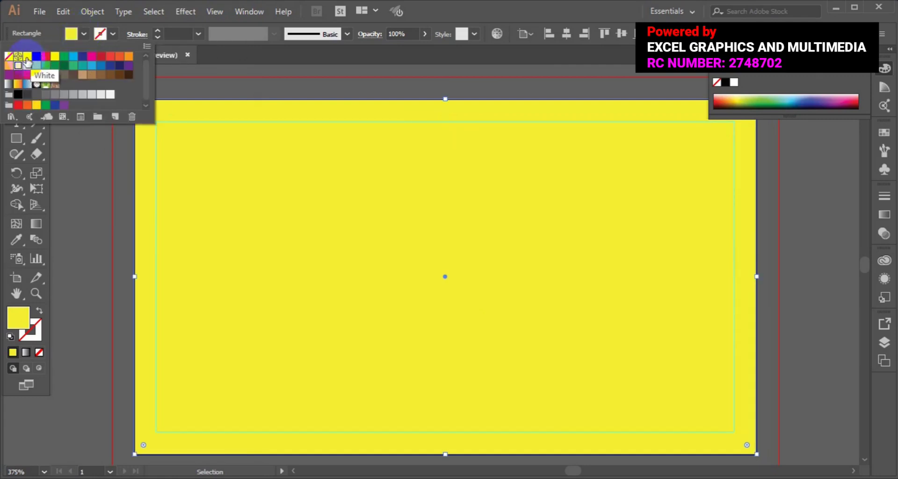
left_click(27, 59)
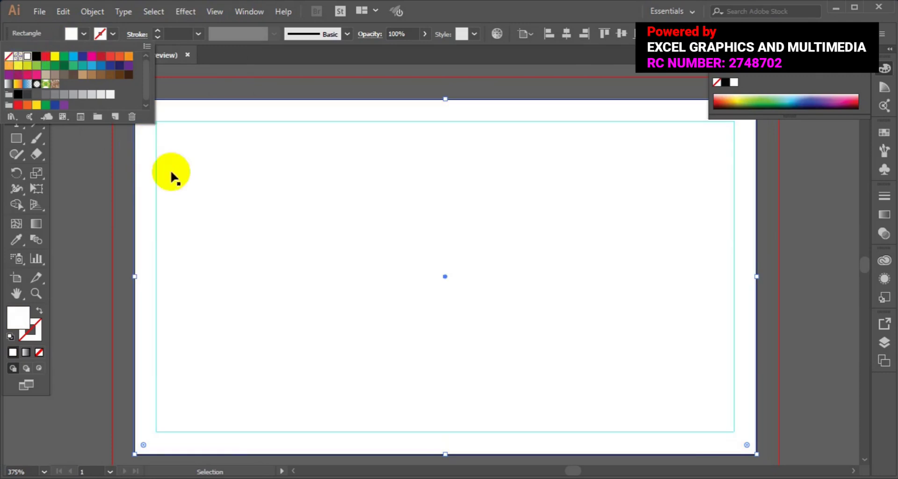
left_click(295, 107)
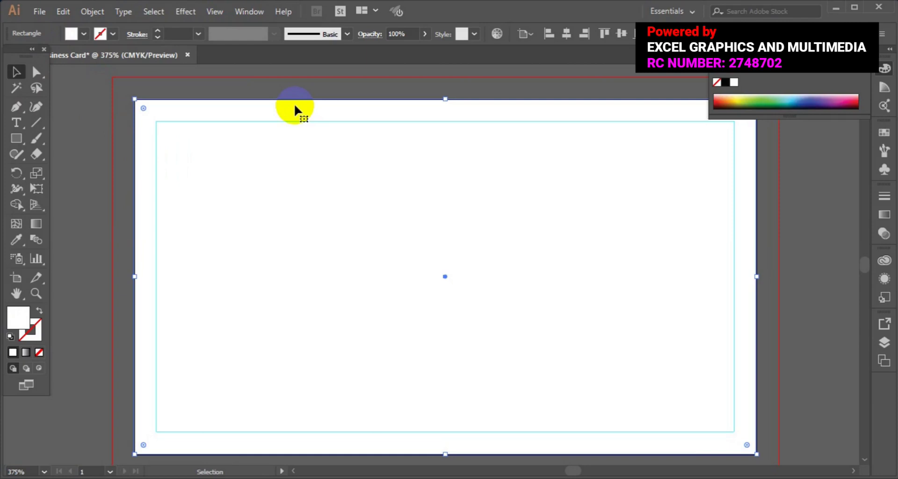
Step: Zoom out to the whole card and ready the Rectangle tool's fill colour
key("ctrl+minus")
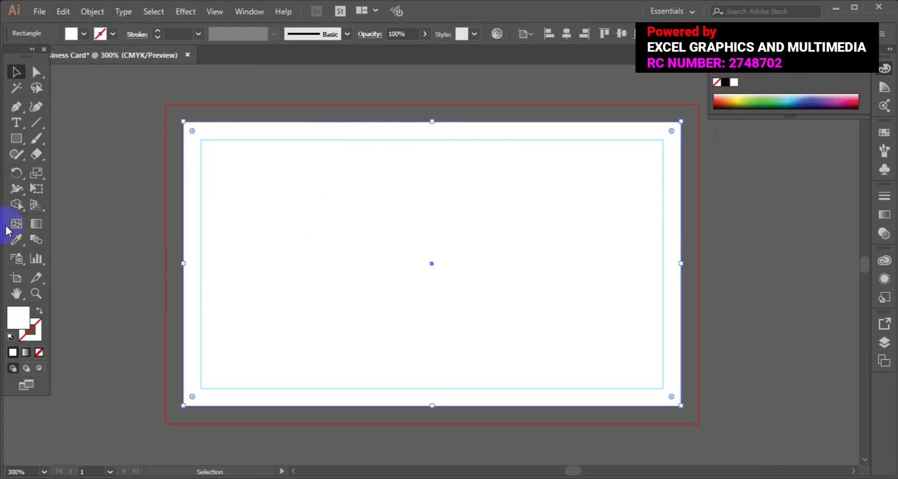
left_click(13, 141)
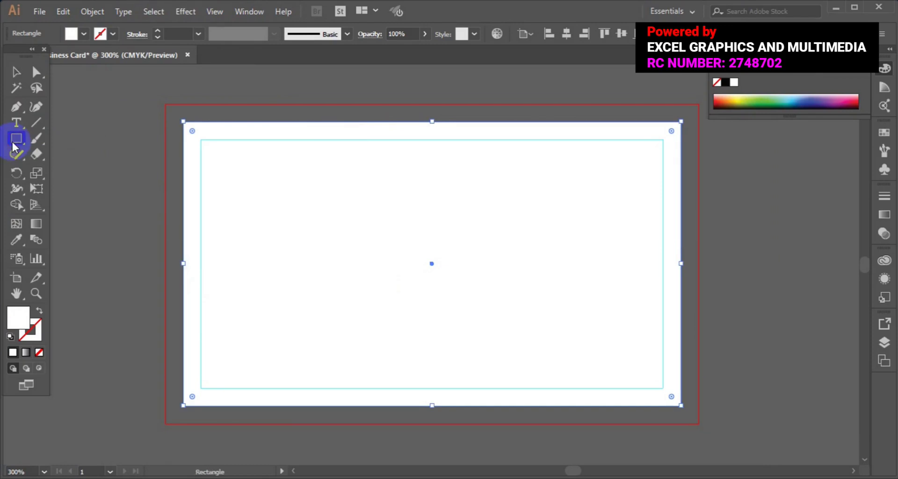
left_click(83, 35)
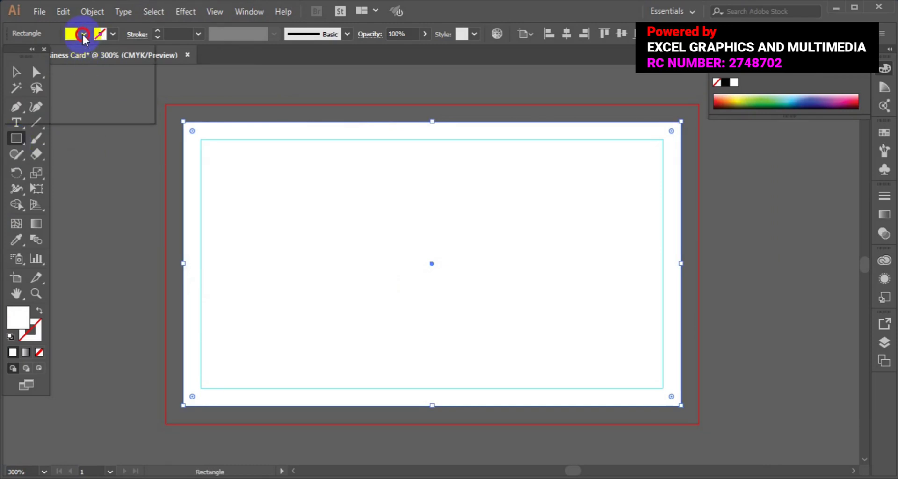
Step: Draw a no-fill, black-stroked rectangle along the bleed edge
left_click(8, 58)
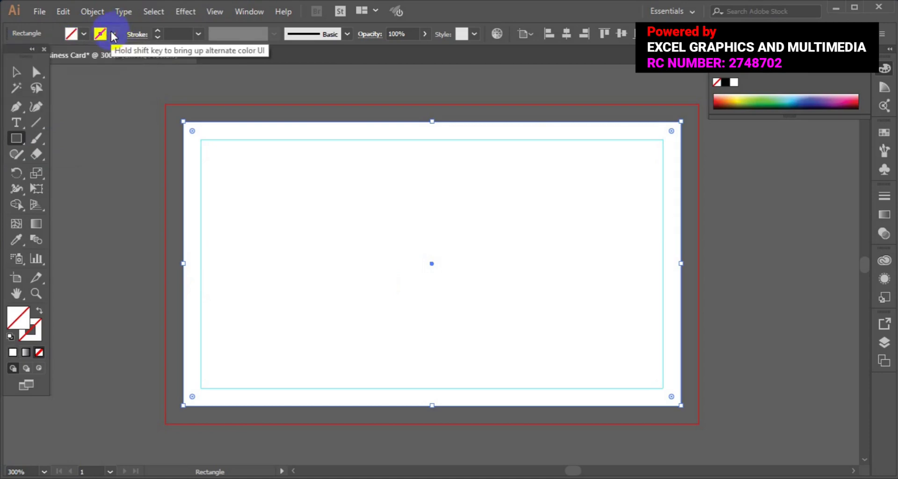
left_click(112, 35)
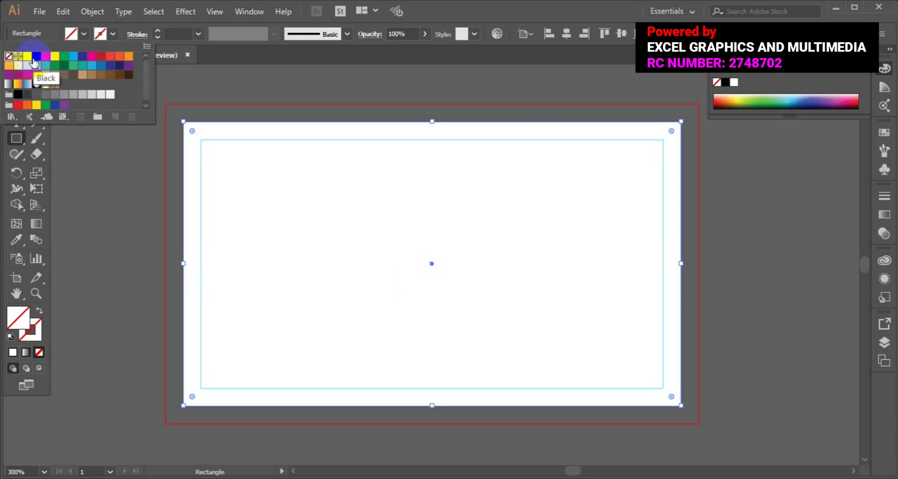
left_click(35, 60)
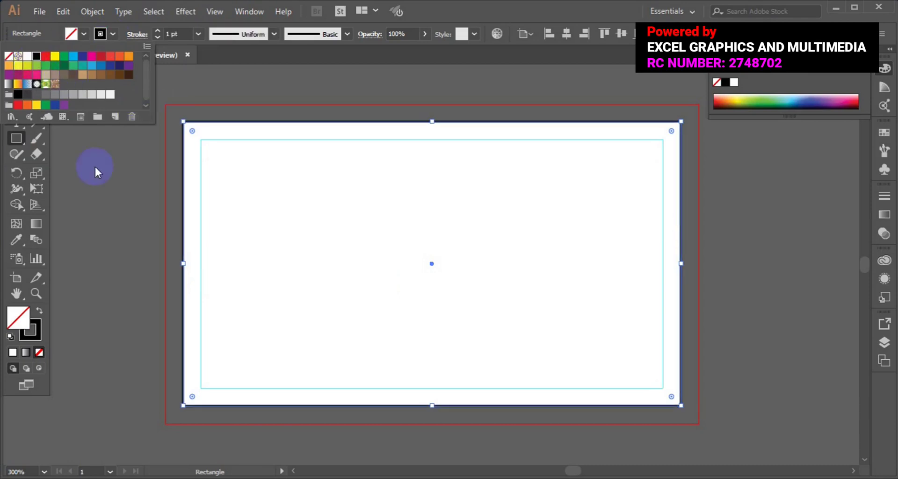
left_click(16, 138)
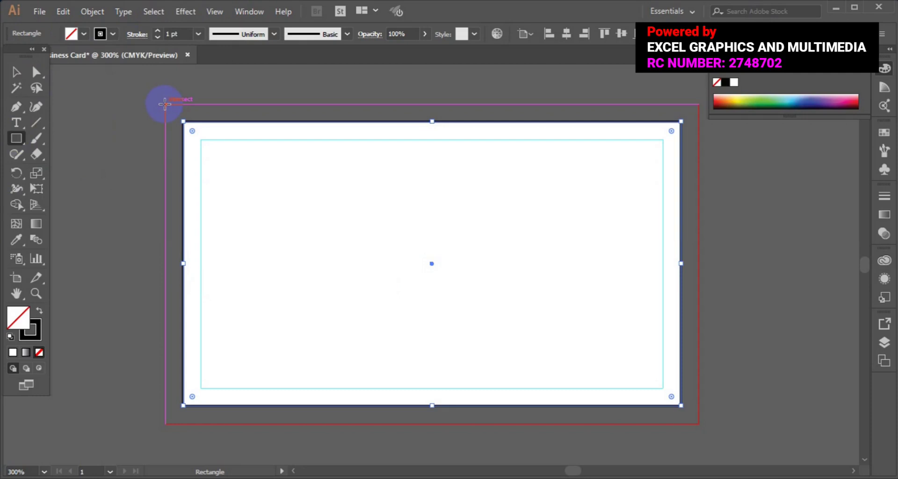
left_click_drag(165, 104, 699, 424)
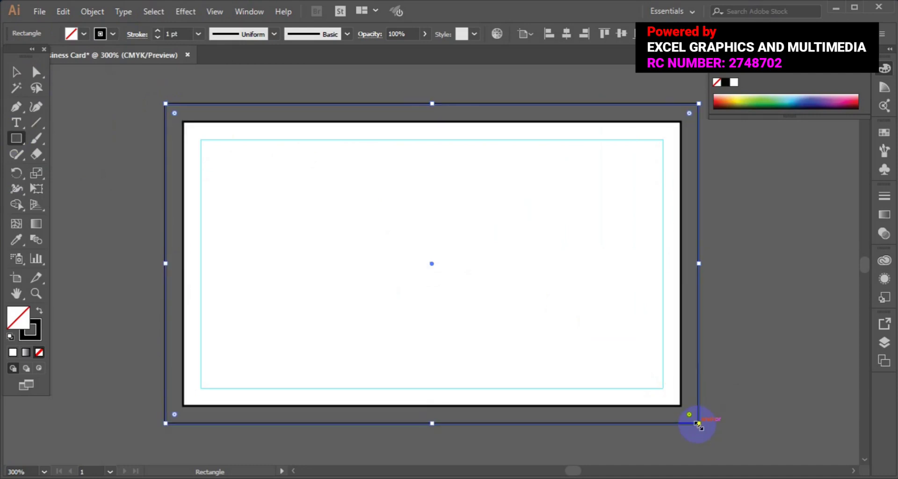
Step: Remove the white card rectangle's outline, then deselect it
left_click(20, 74)
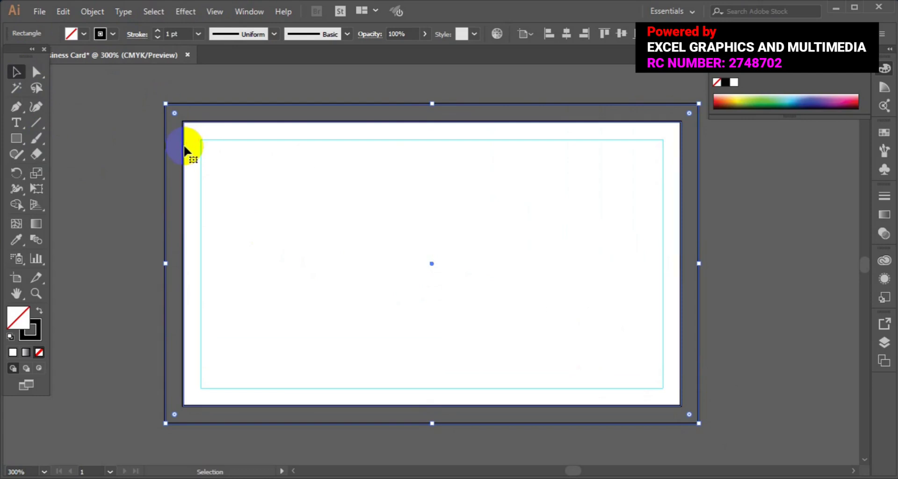
left_click(185, 149)
left_click(100, 34)
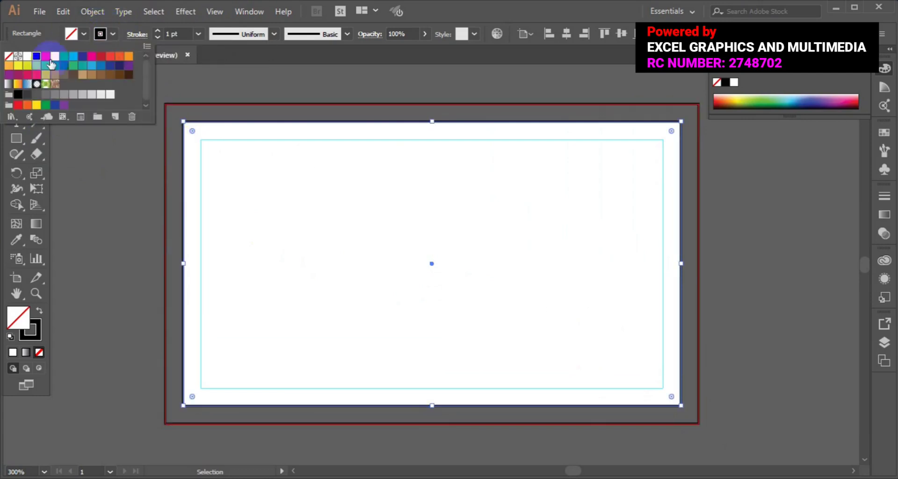
left_click(8, 56)
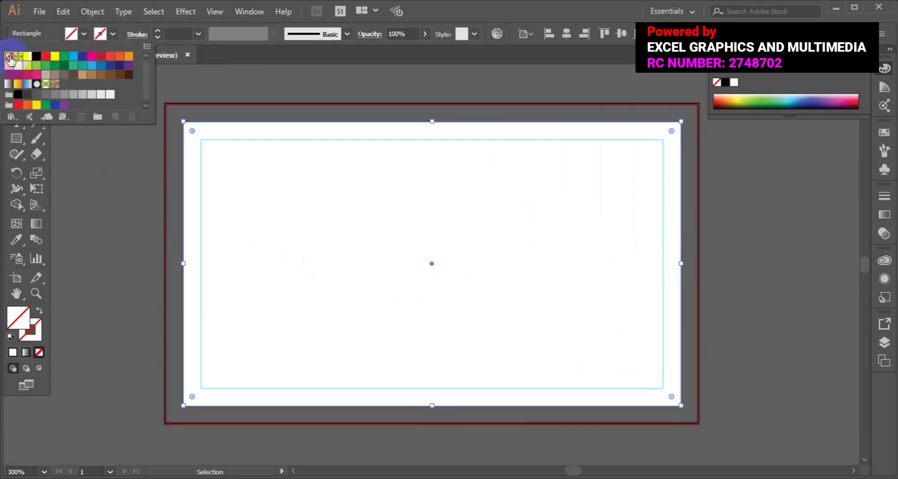
left_click(18, 140)
left_click(16, 73)
left_click(120, 159)
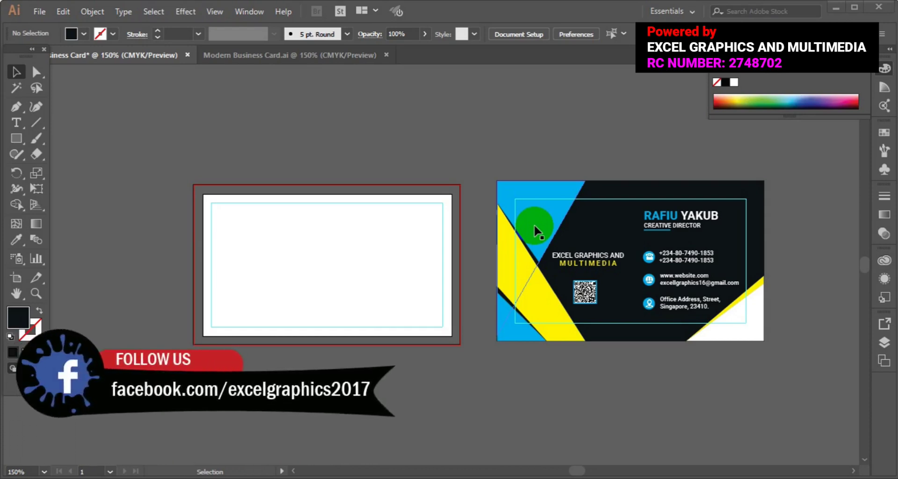
Step: Select the Pen tool for drawing paths point by point
left_click(15, 106)
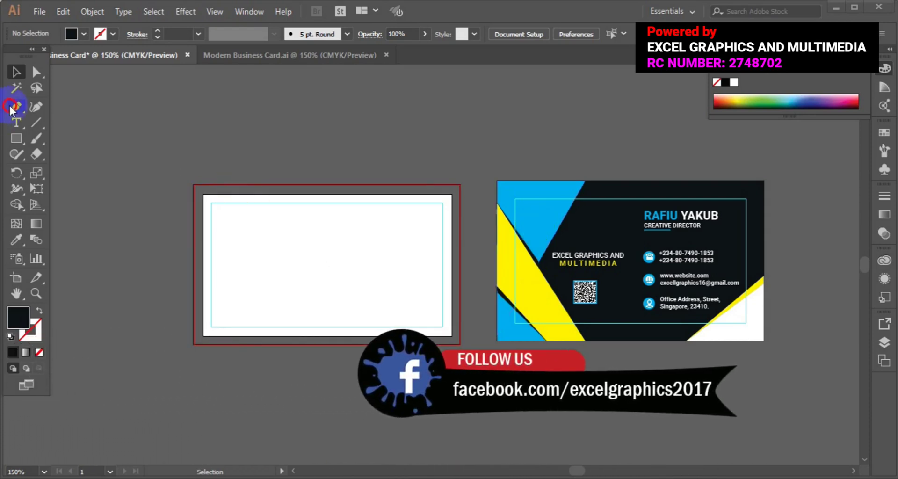
Step: Pen a triangle at the card's top-left and fill it with the reference card's blue
left_click(294, 185)
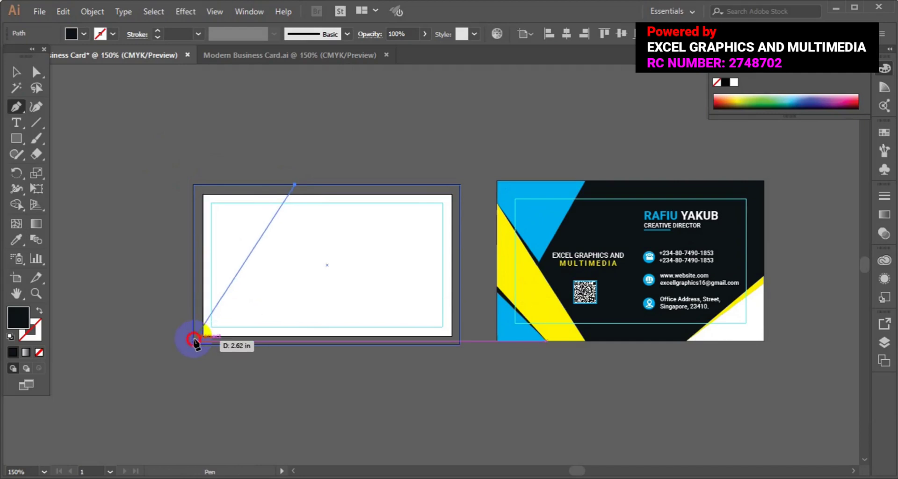
left_click(193, 340)
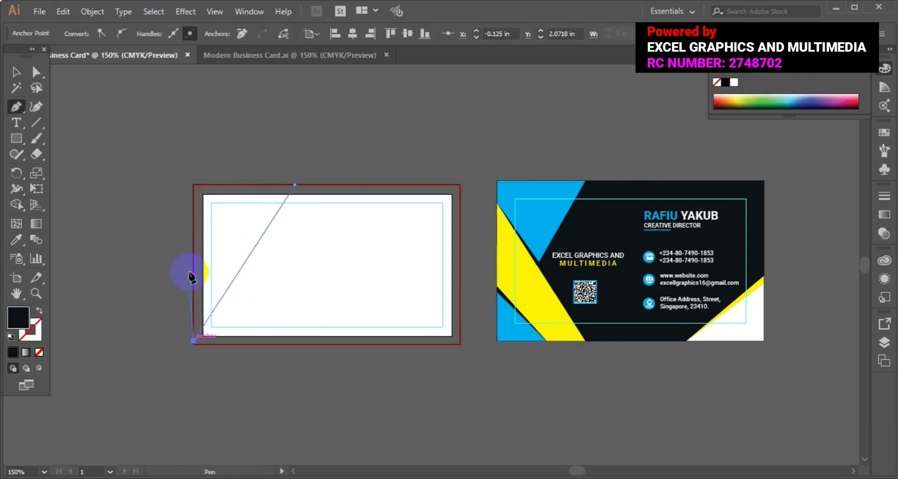
left_click(193, 185)
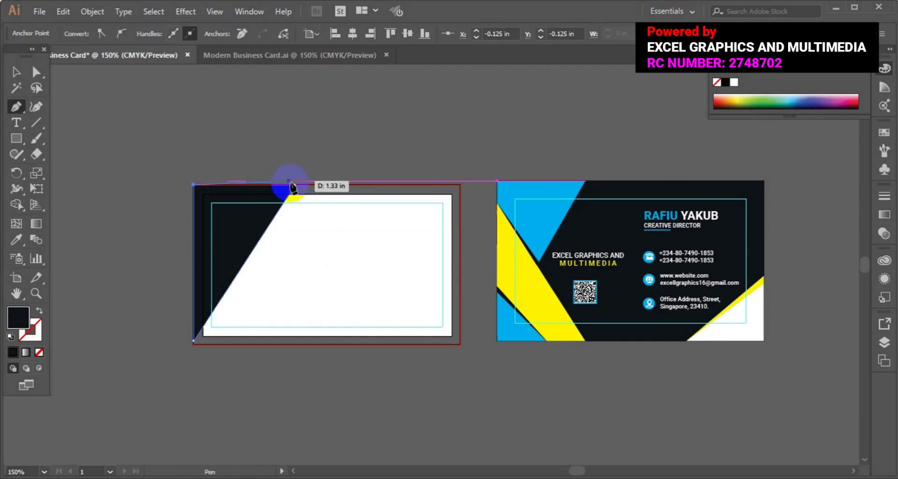
left_click(295, 185)
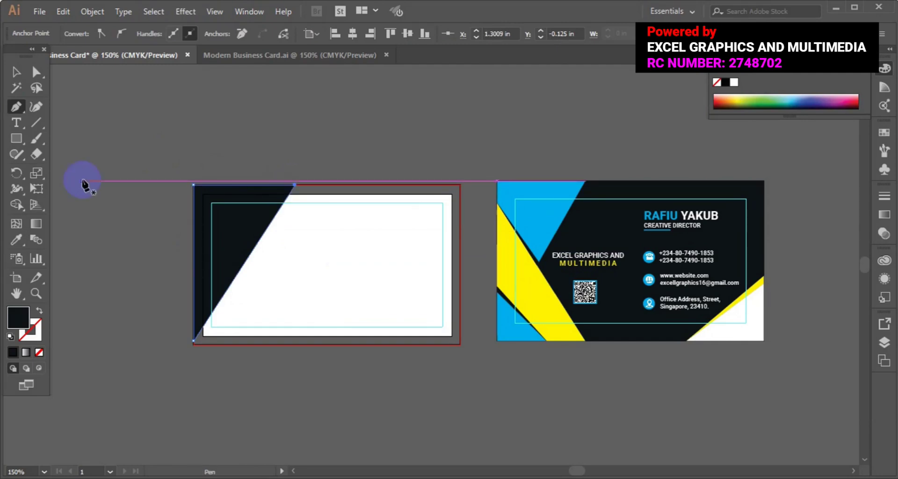
left_click(16, 234)
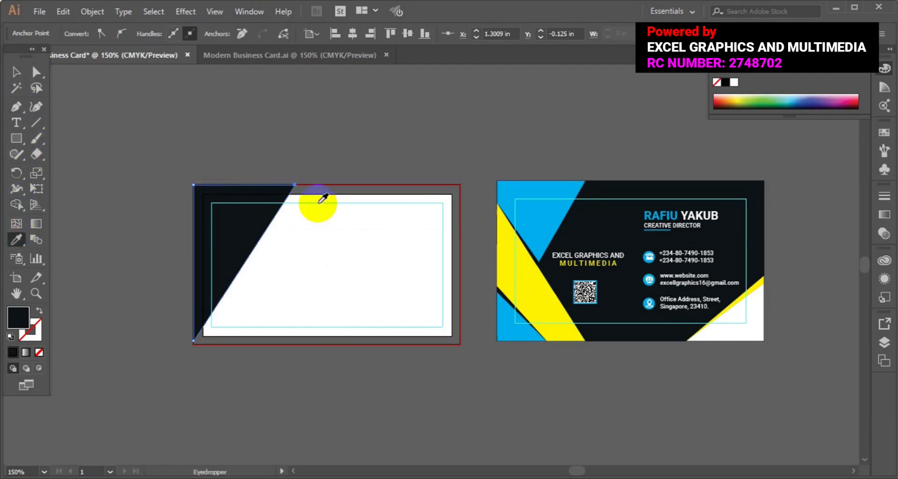
left_click(530, 183)
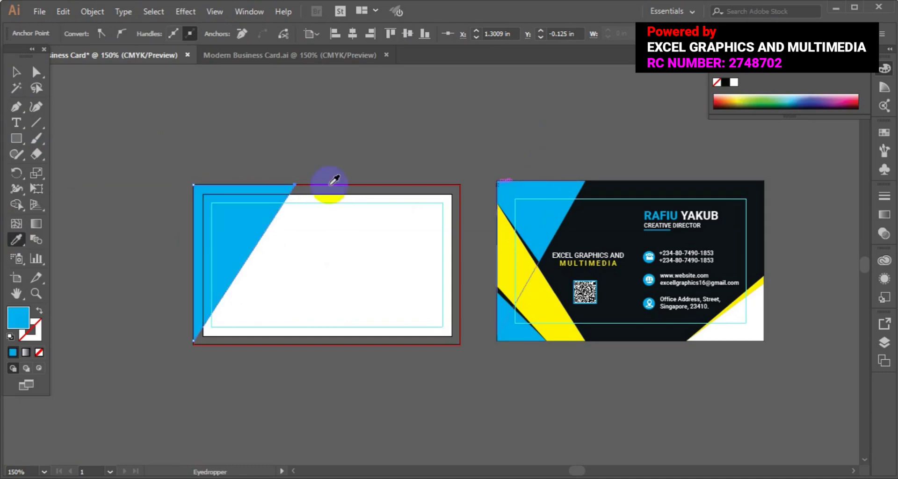
Step: Pen a second triangle from the left edge's midpoint down to the bottom-left corner
left_click(15, 111)
left_click(286, 346)
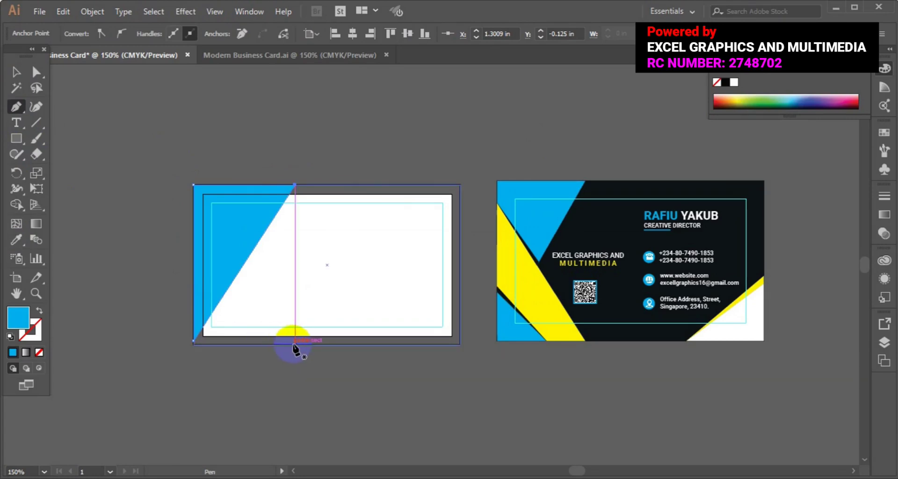
left_click(294, 345)
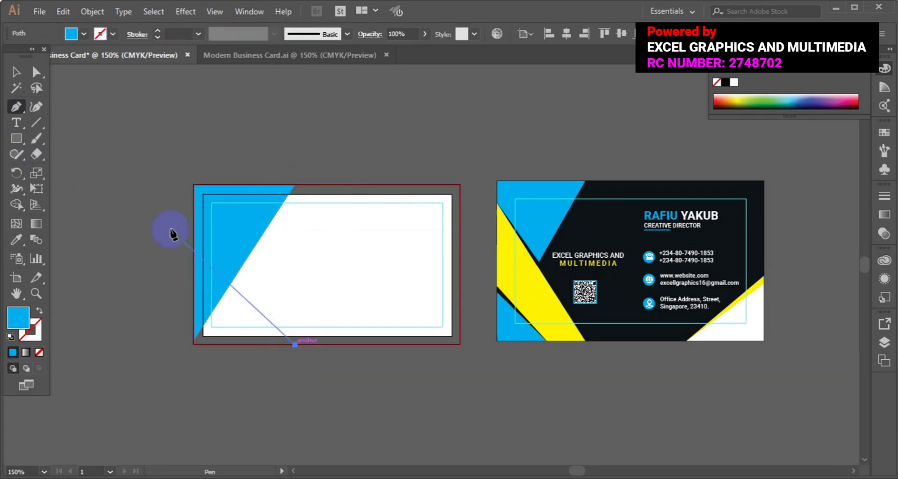
left_click(194, 214)
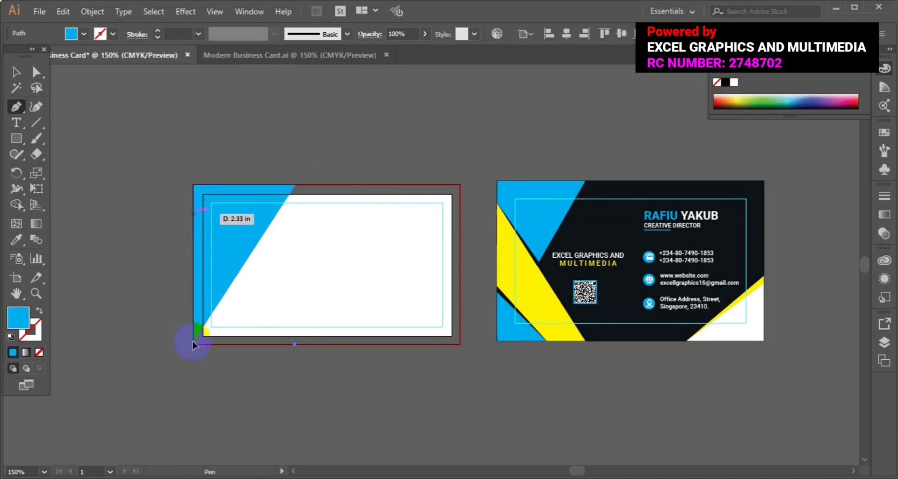
left_click(194, 345)
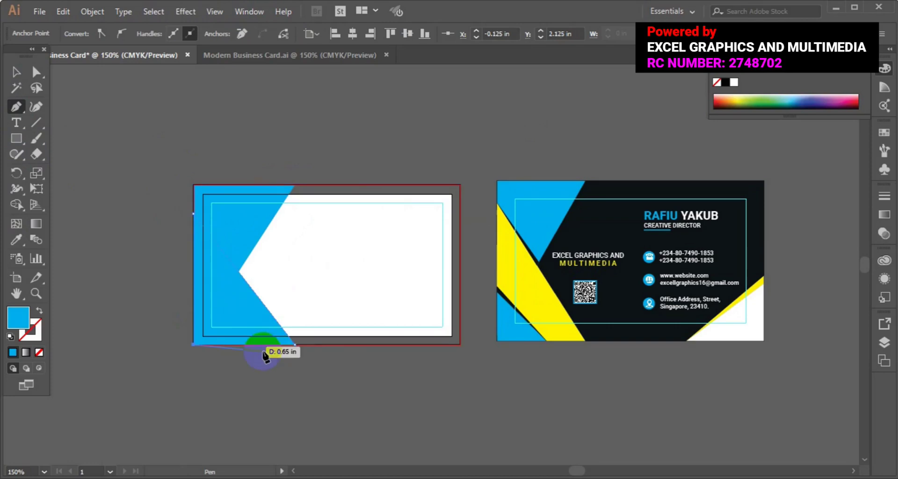
left_click(295, 345)
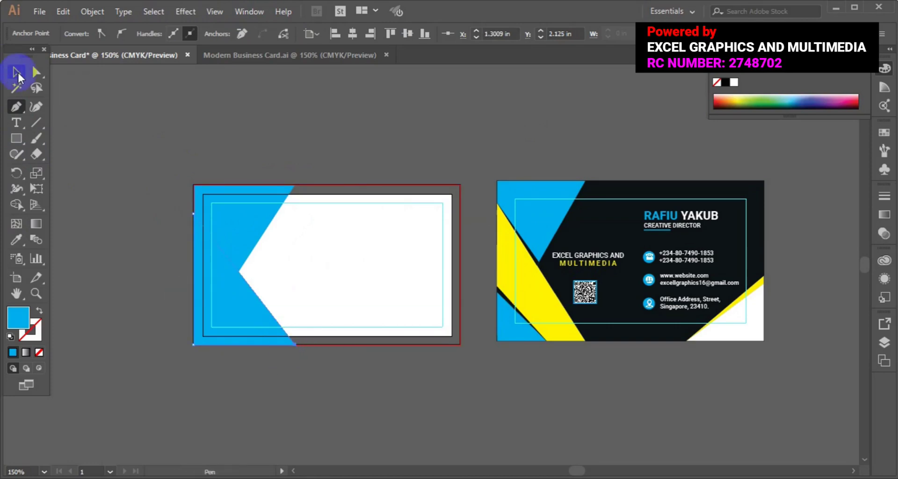
left_click(16, 71)
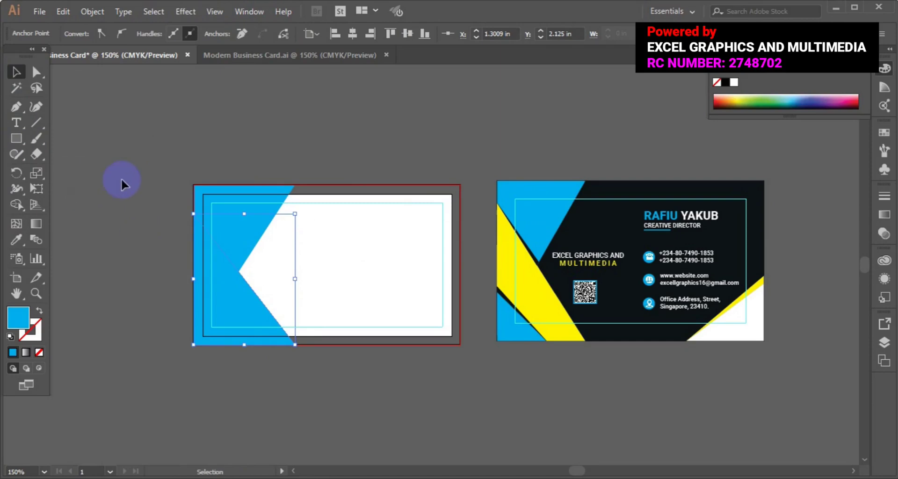
Step: Draw a card-sized rectangle, fill it with the reference's dark navy, and nudge it down-right
left_click(19, 139)
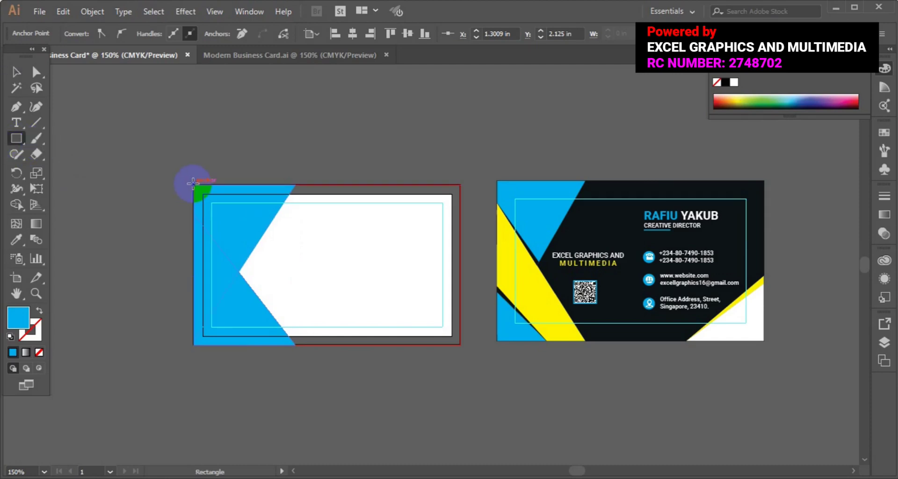
mouse_move(193, 183)
left_mouse_down()
mouse_move(295, 287)
mouse_move(326, 304)
mouse_move(395, 266)
mouse_move(450, 310)
mouse_move(460, 344)
left_mouse_up()
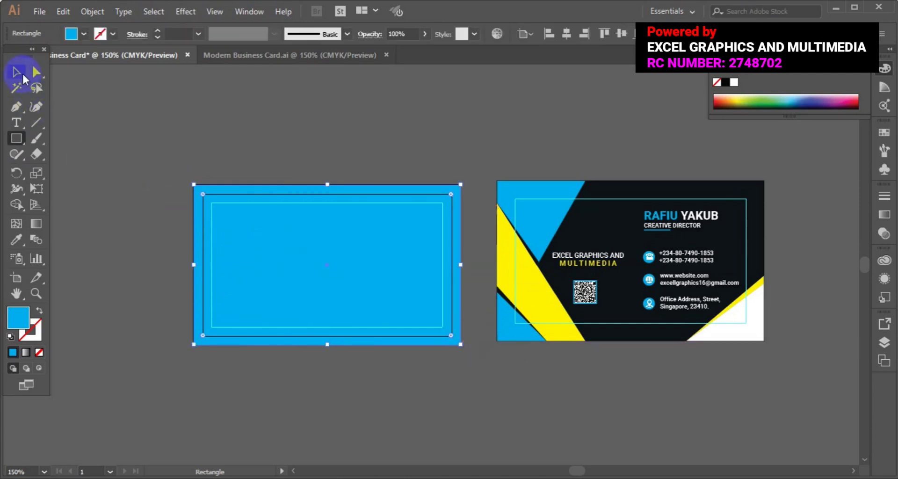
left_click(16, 240)
left_click(341, 241)
left_click(621, 219)
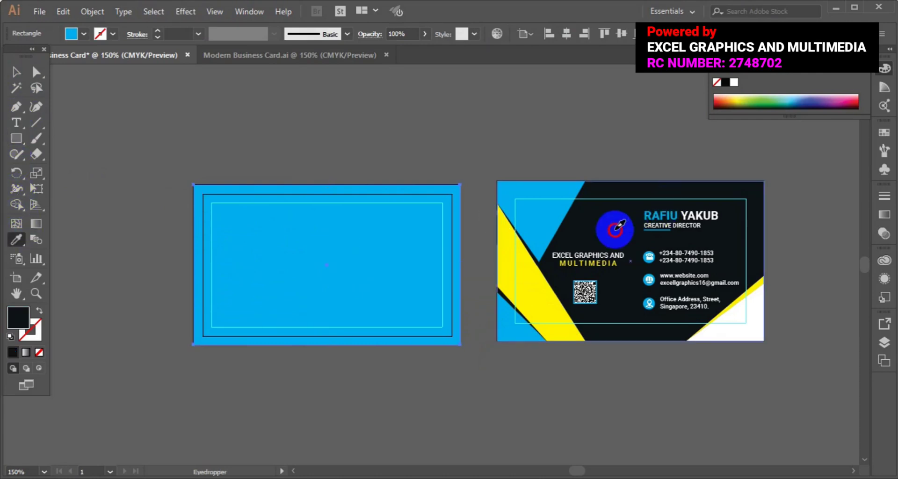
left_click(16, 71)
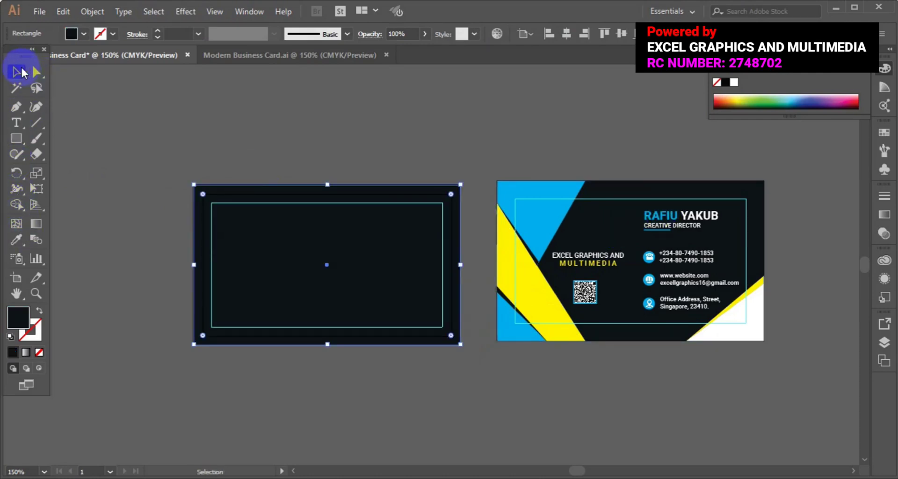
left_click(293, 240)
left_click_drag(292, 240, 310, 247)
Step: Bring both blue shapes in front of the dark navy rectangle
left_click(203, 218)
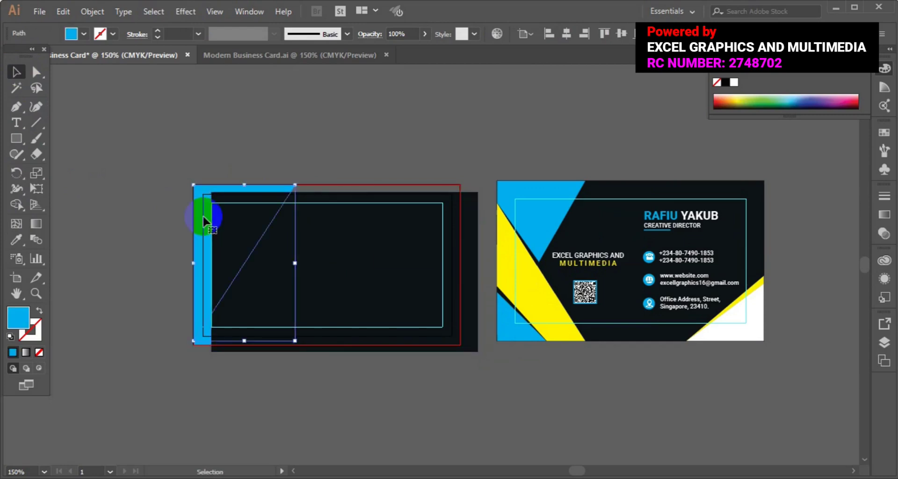
right_click(203, 214)
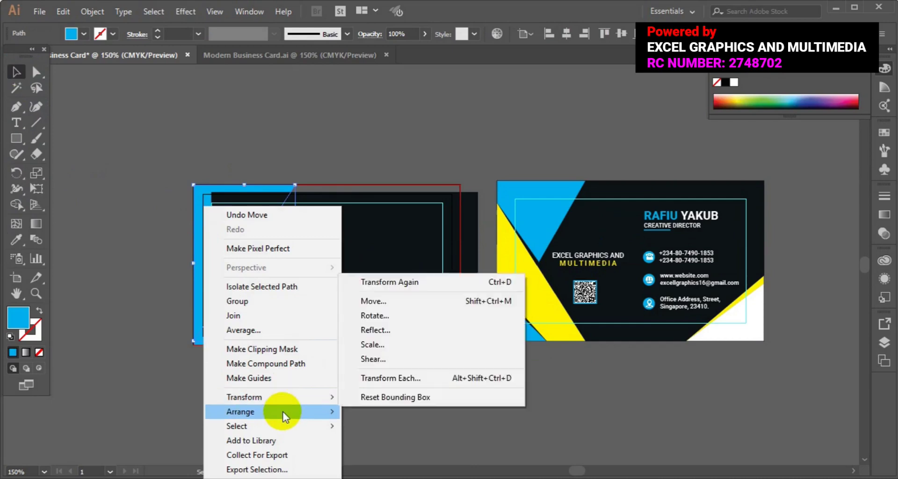
mouse_move(285, 411)
left_click(437, 411)
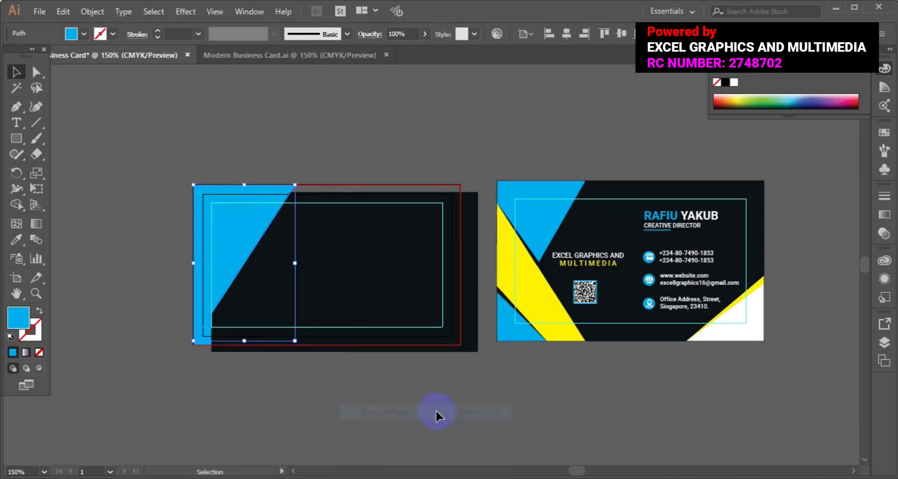
left_click(204, 343)
right_click(204, 344)
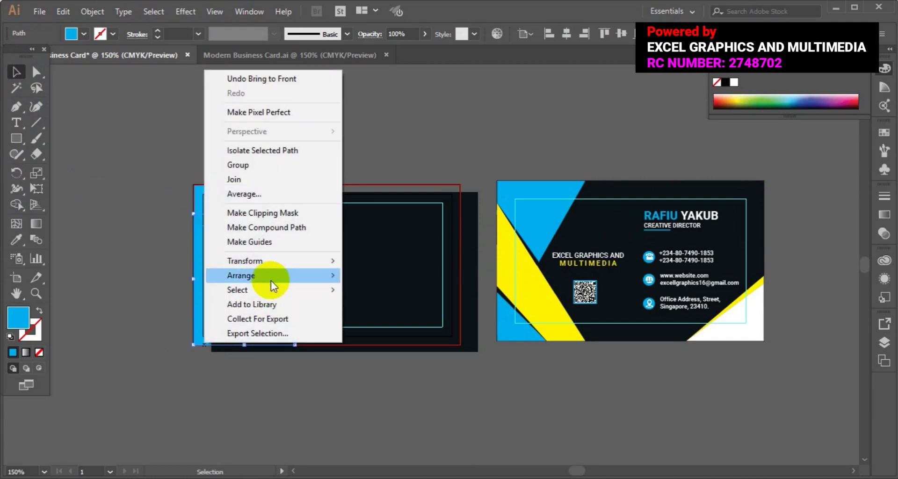
mouse_move(271, 281)
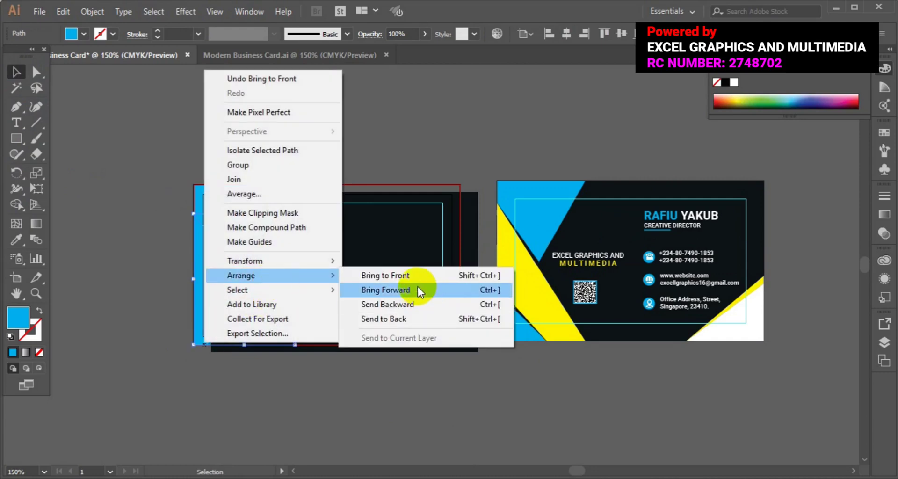
left_click(412, 276)
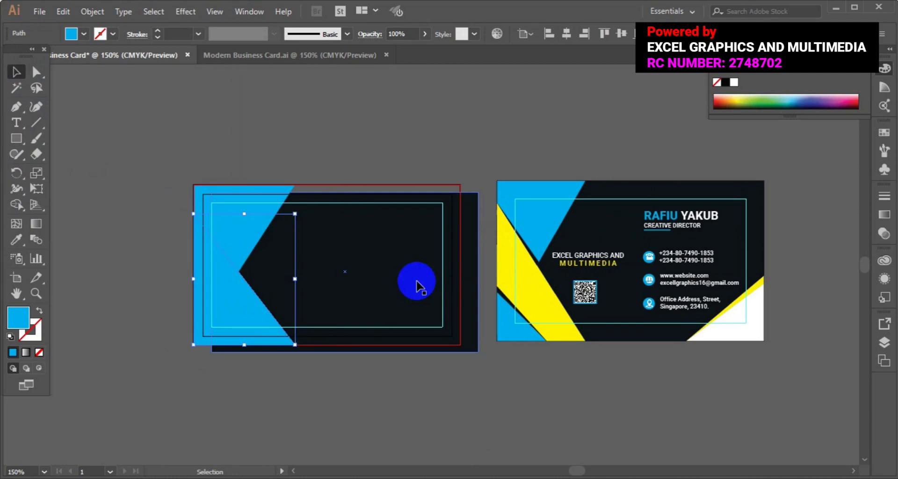
Step: Centre the dark rectangle vertically and horizontally on the card, then deselect
left_click(384, 268)
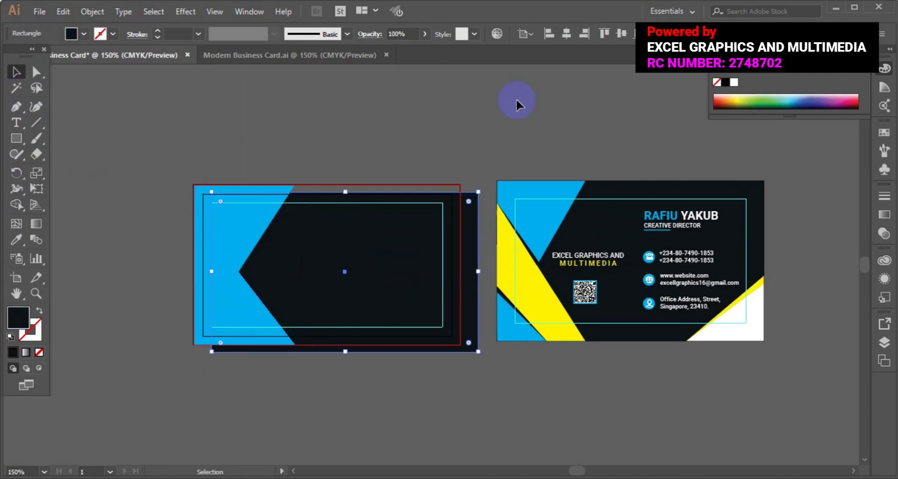
left_click(622, 34)
left_click(568, 35)
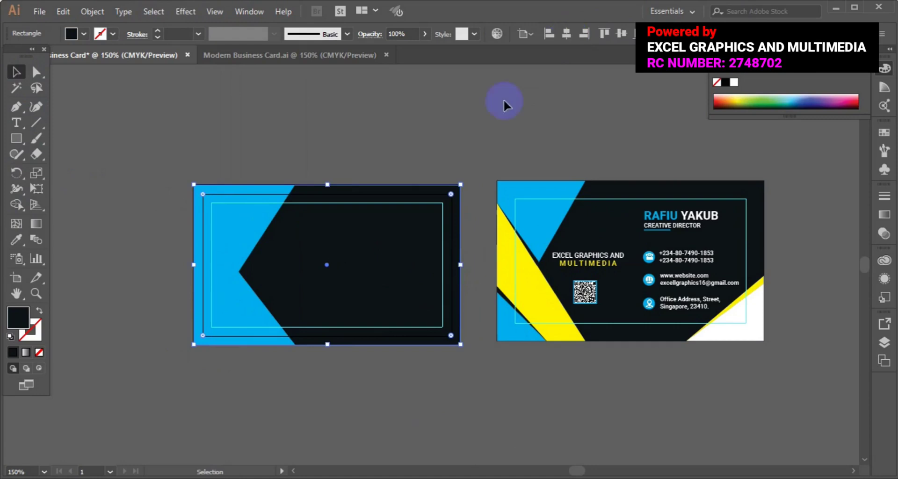
left_click(483, 135)
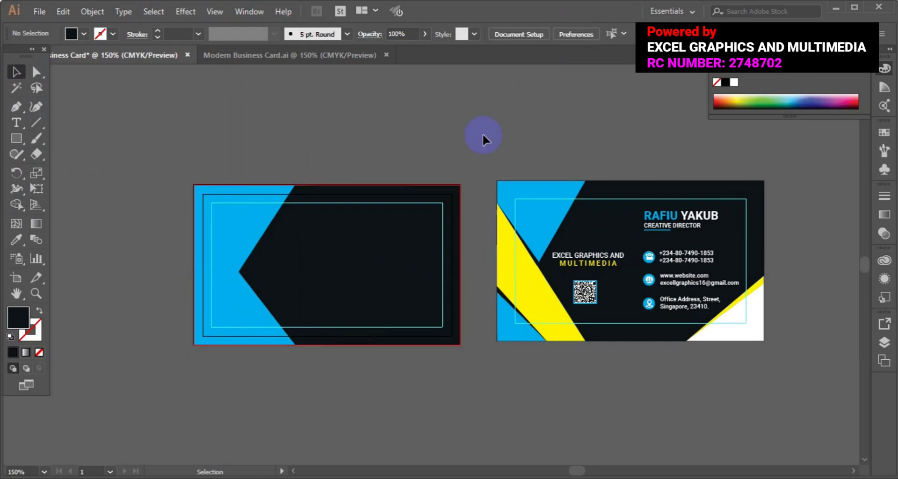
Step: Draw a closed four-point diagonal stripe from the card's left edge down to its bottom edge
left_click(16, 108)
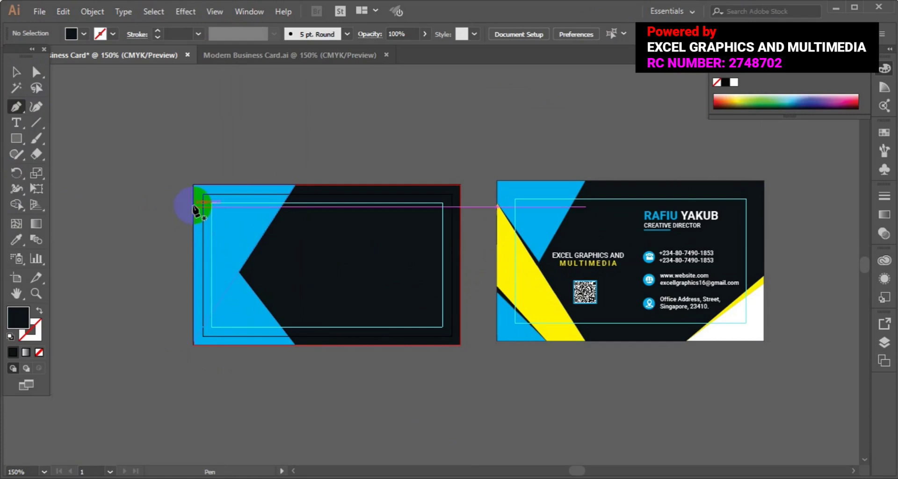
left_click(194, 206)
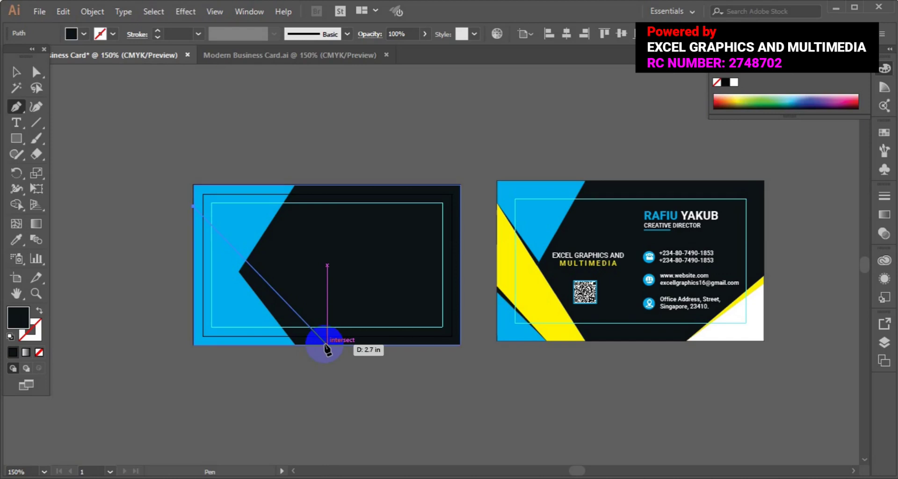
left_click(326, 345)
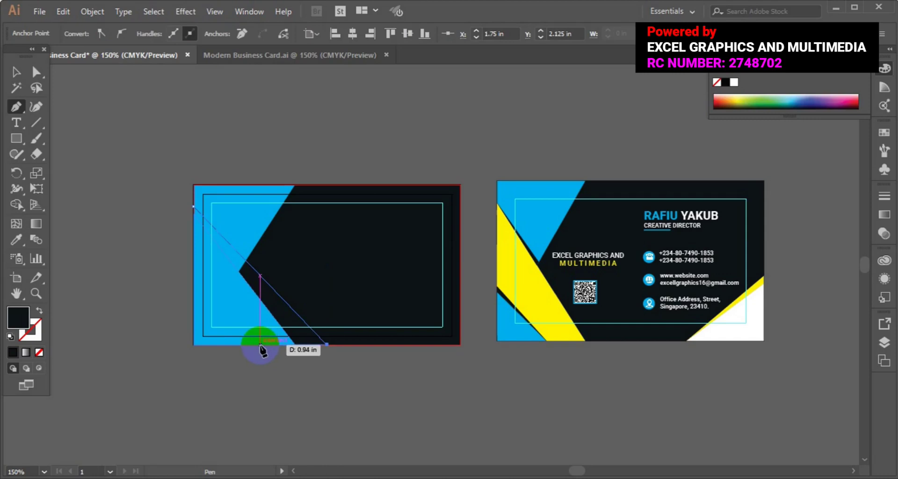
left_click(260, 345)
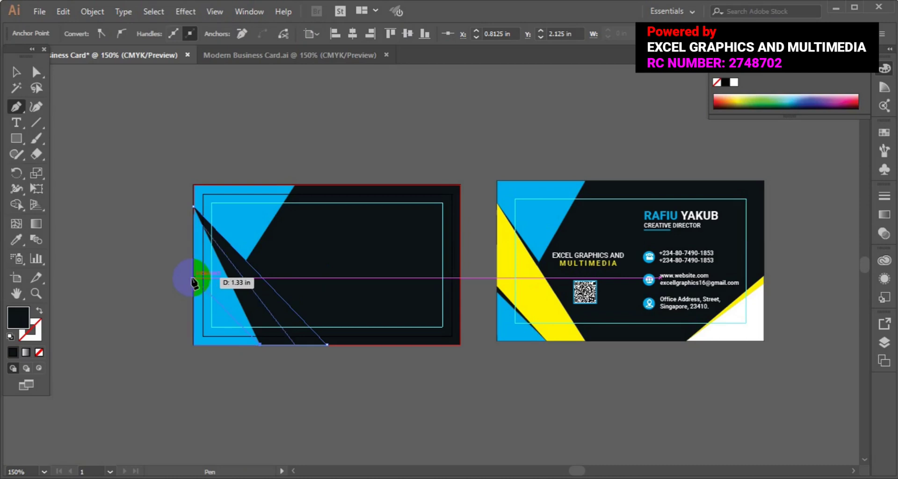
left_click(193, 278)
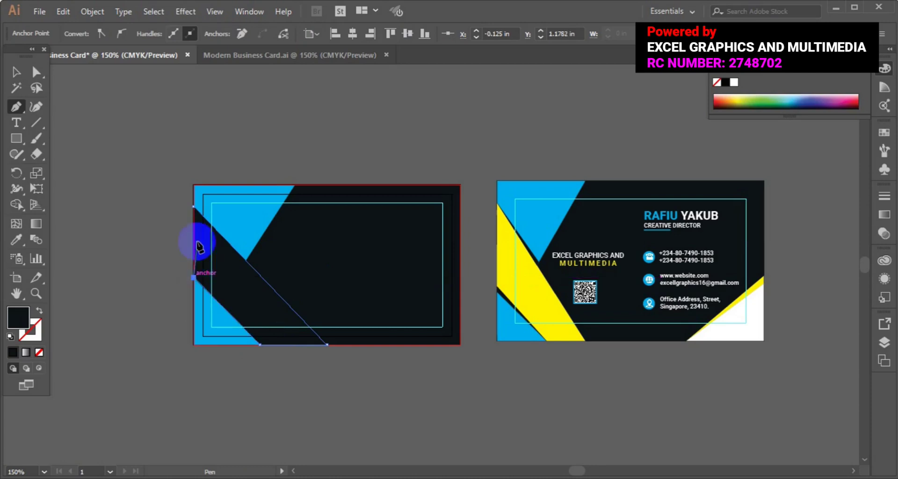
left_click(193, 207)
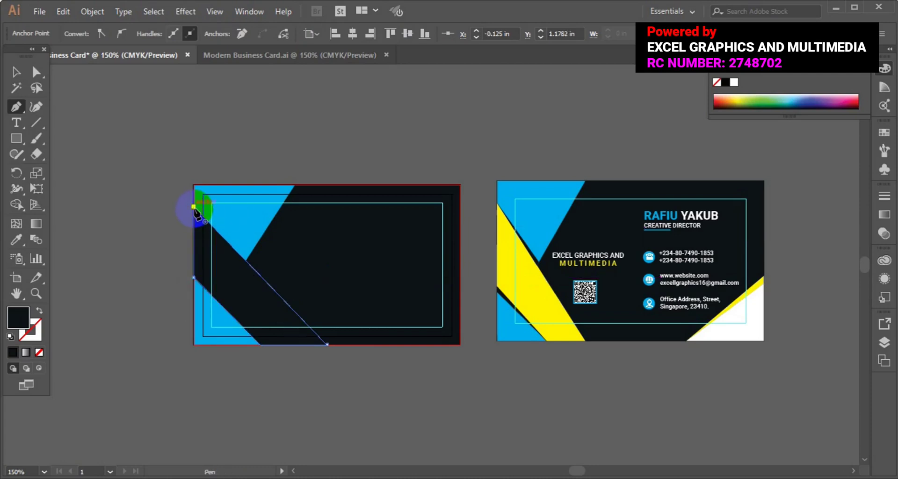
Step: Fill the stripe with yellow sampled from the reference card using the Eyedropper
left_click(16, 239)
left_click(392, 271)
left_click(538, 302)
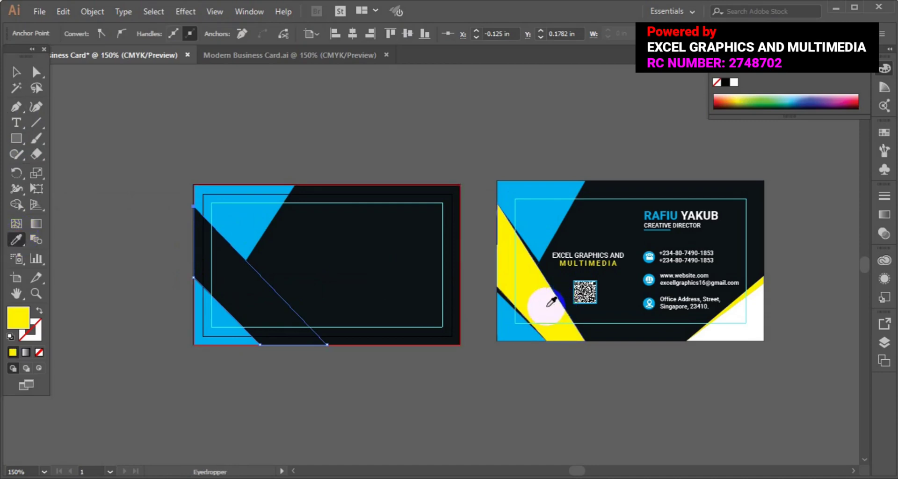
left_click(12, 77)
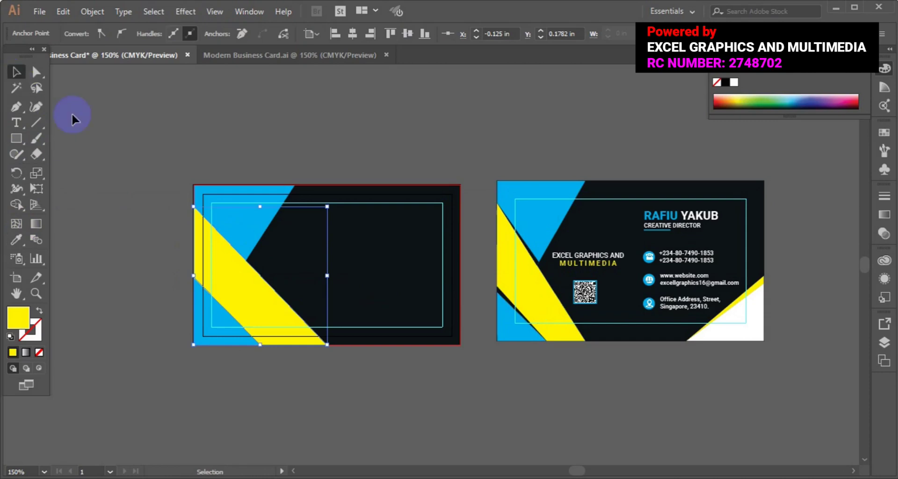
left_click(15, 109)
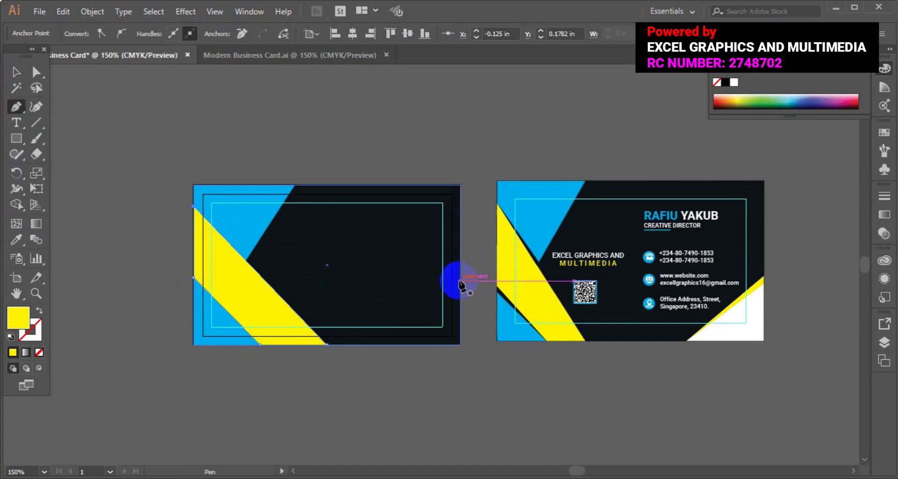
Step: Draw a triangle in the card's bottom-right corner and fill it with the reference's white
left_click(460, 280)
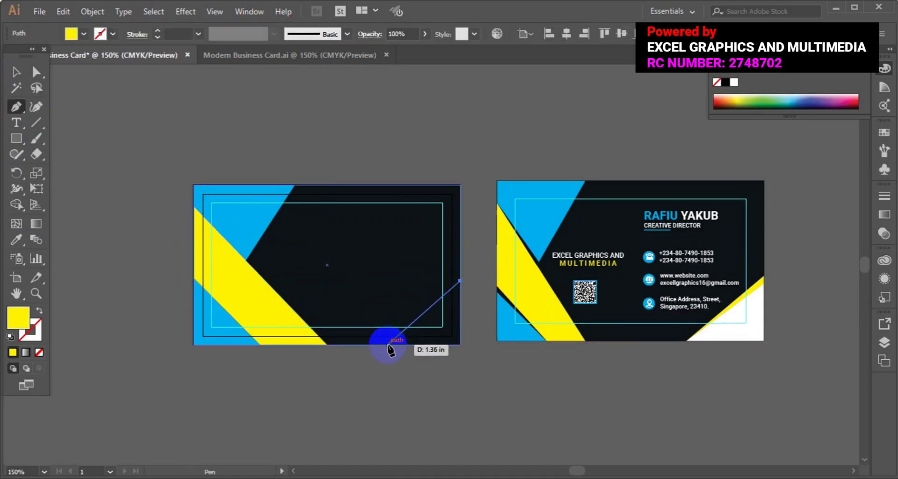
left_click(387, 344)
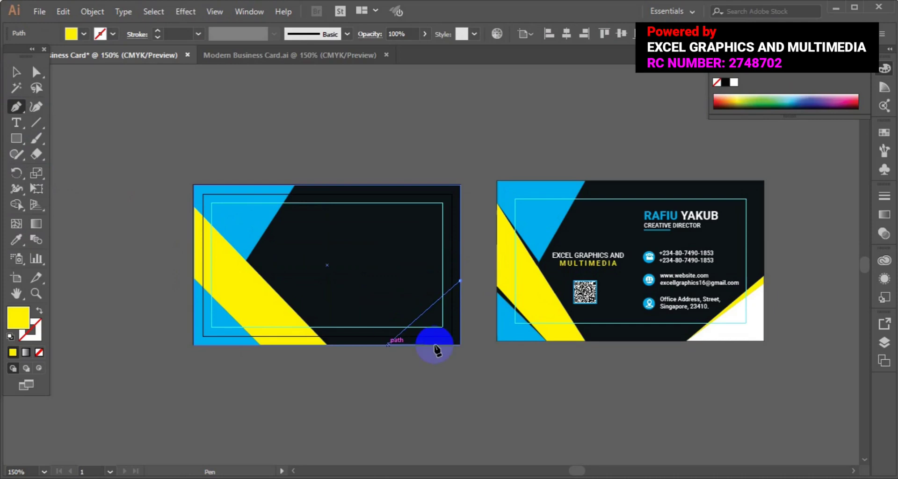
left_click(460, 344)
left_click(460, 281)
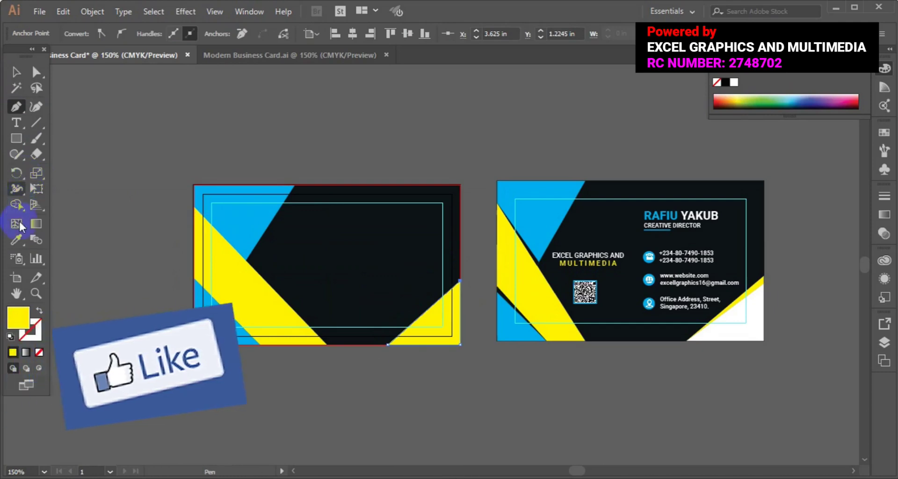
left_click(19, 236)
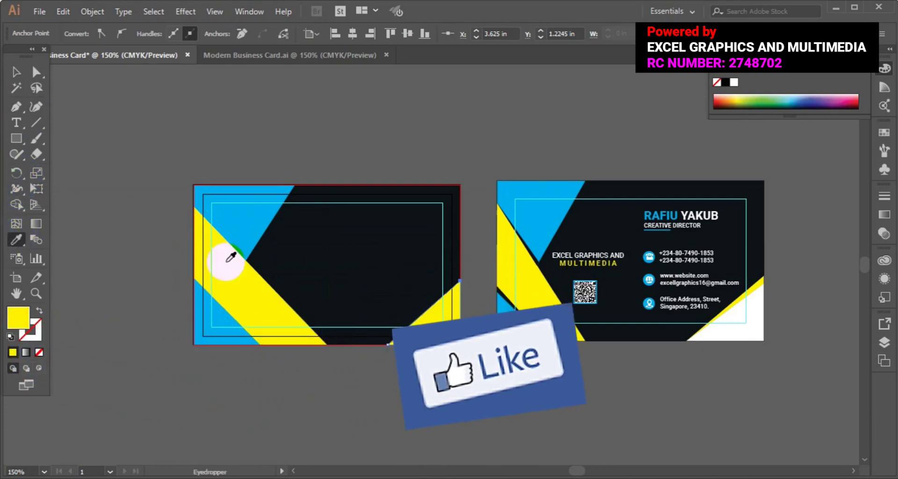
left_click(756, 314)
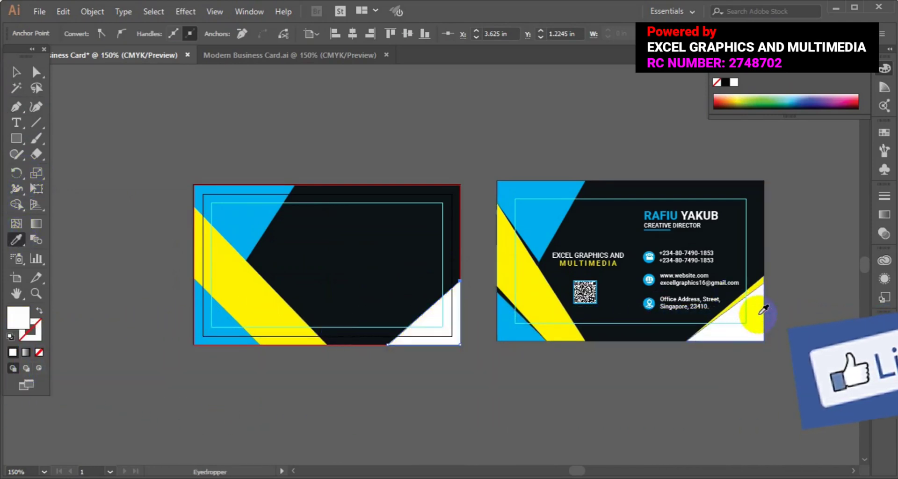
left_click(16, 109)
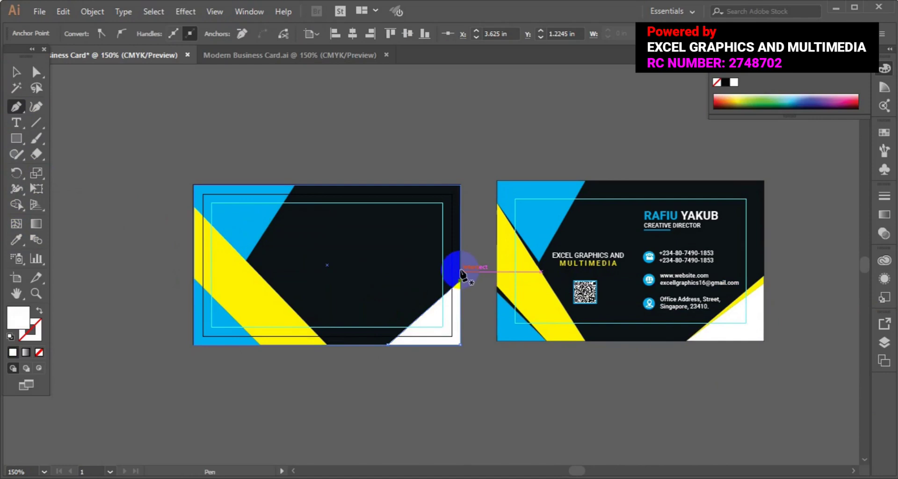
Step: Draw a narrow strip along the triangle's edge and fill it with the stripe's yellow
left_click(460, 271)
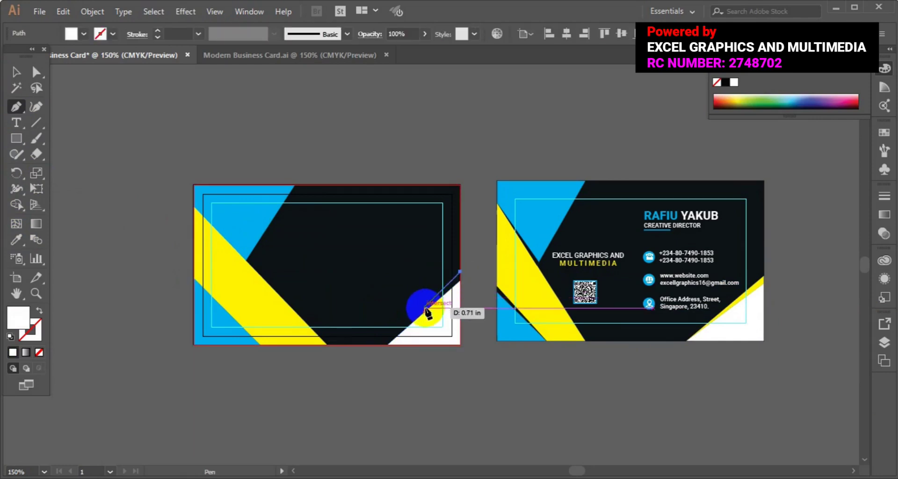
left_click(388, 344)
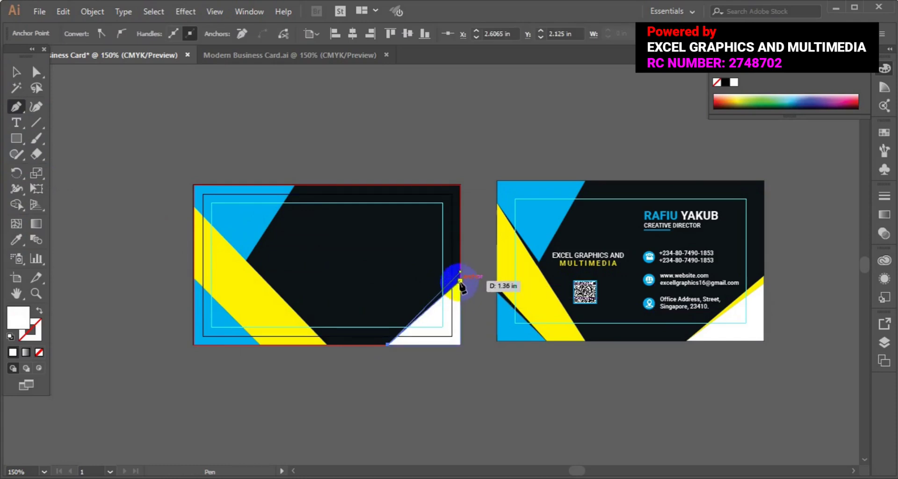
left_click(460, 281)
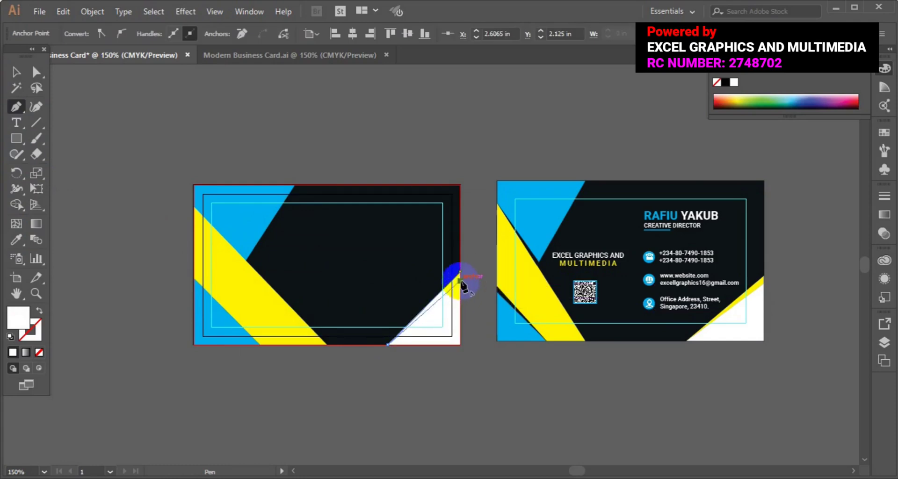
left_click(460, 271)
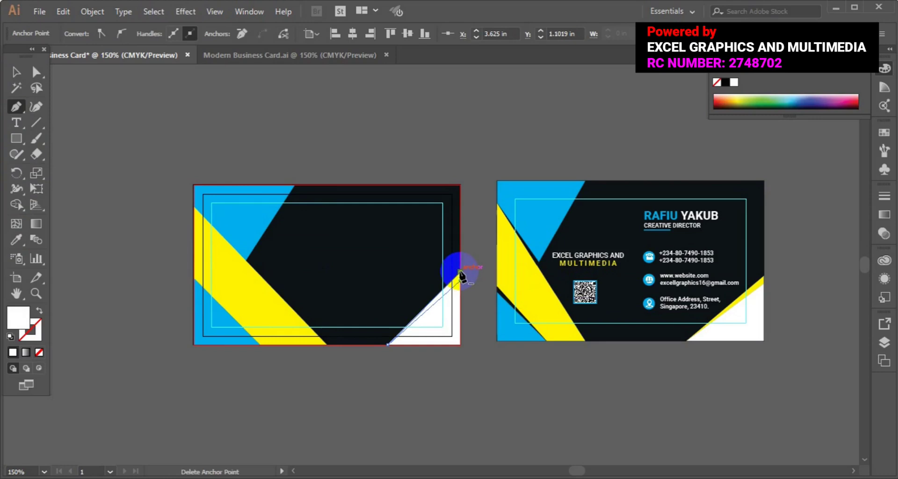
left_click(16, 239)
left_click(230, 271)
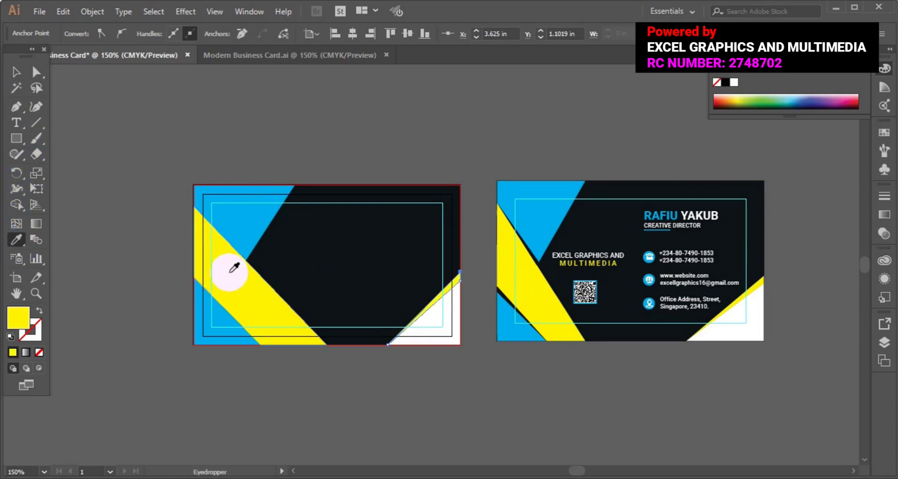
left_click(17, 73)
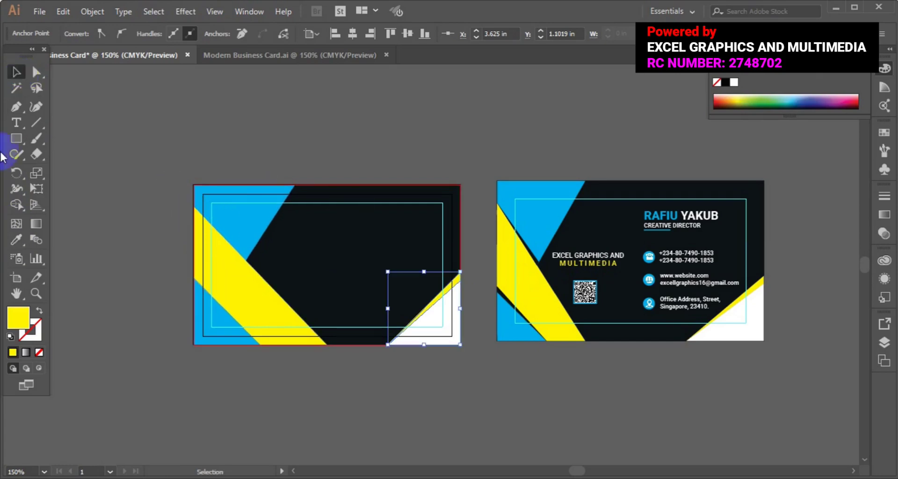
Step: Draw a thin wedge from the card's top-left corner along the yellow stripe and fill it dark
left_click(15, 109)
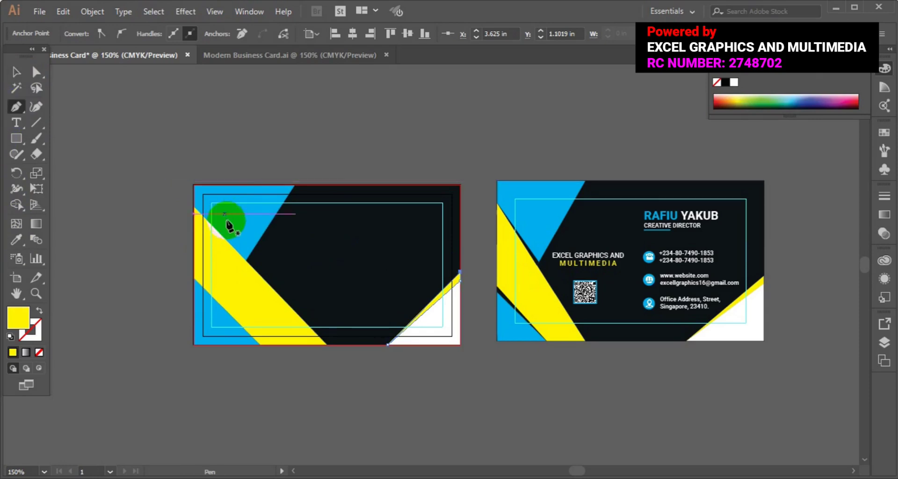
left_click(250, 256)
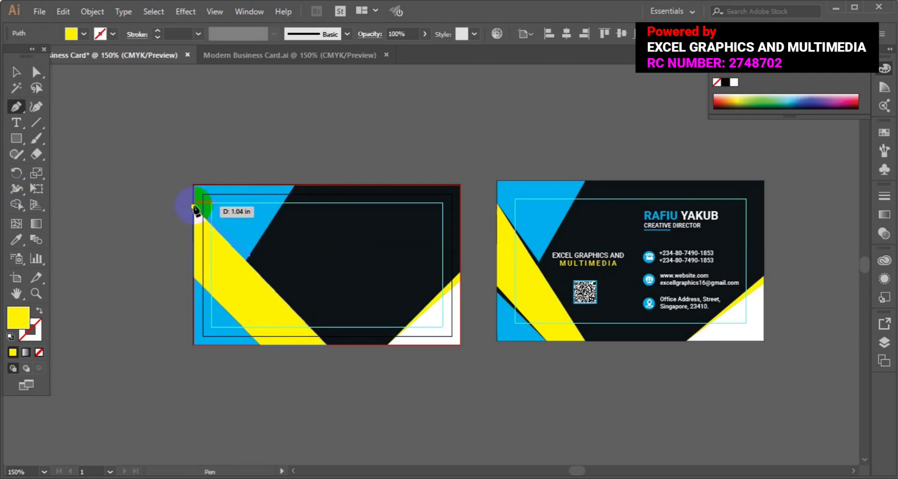
left_click(193, 207)
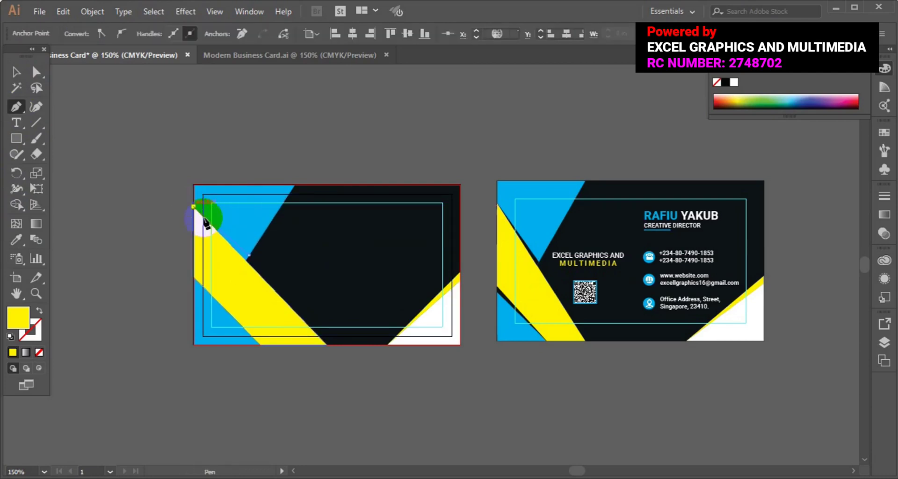
left_click(245, 261)
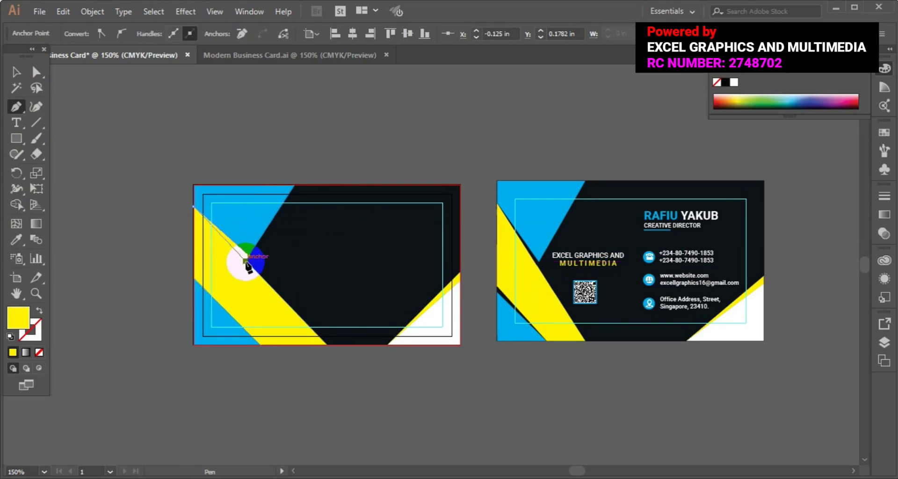
left_click(249, 255)
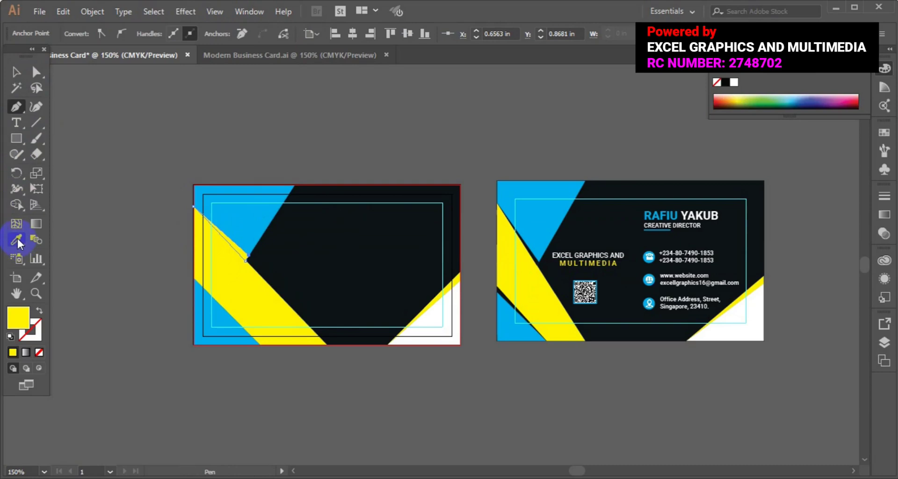
left_click(17, 240)
left_click(301, 253)
left_click(15, 72)
Step: Draw a second thin wedge along the stripe's lower edge on the left side, then deselect
left_click(16, 107)
left_click(232, 330)
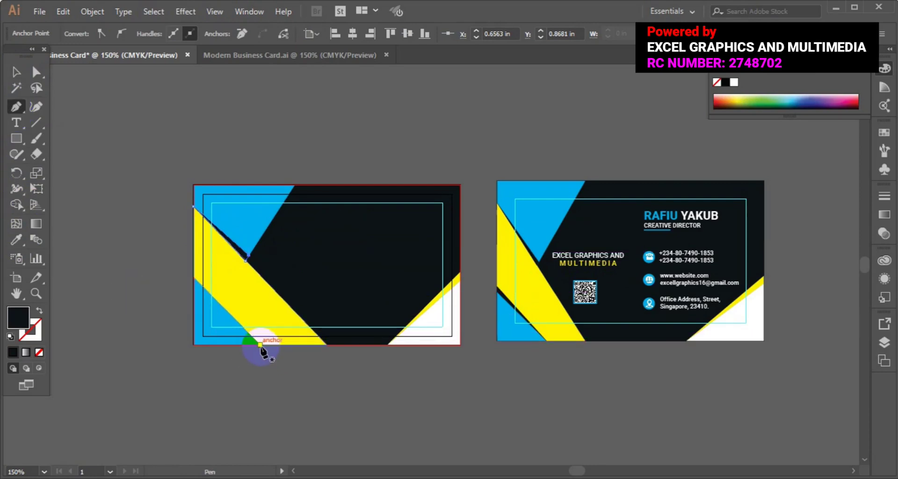
left_click(261, 345)
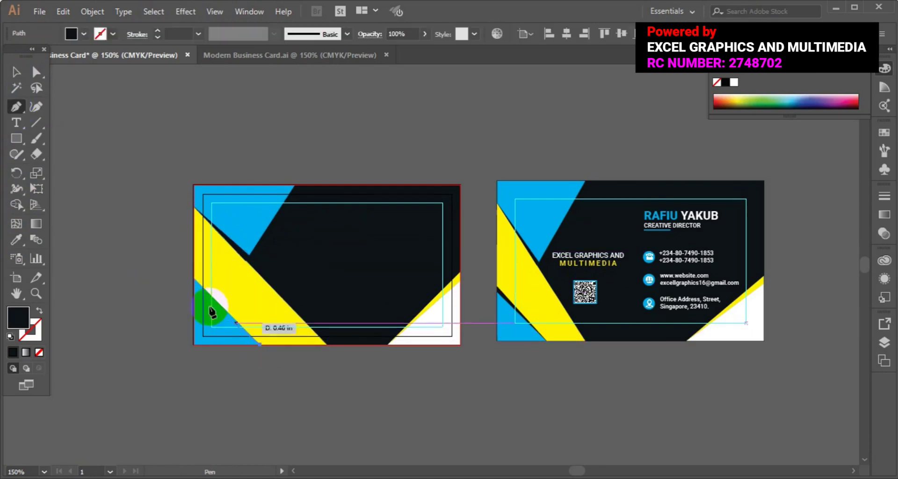
left_click(193, 280)
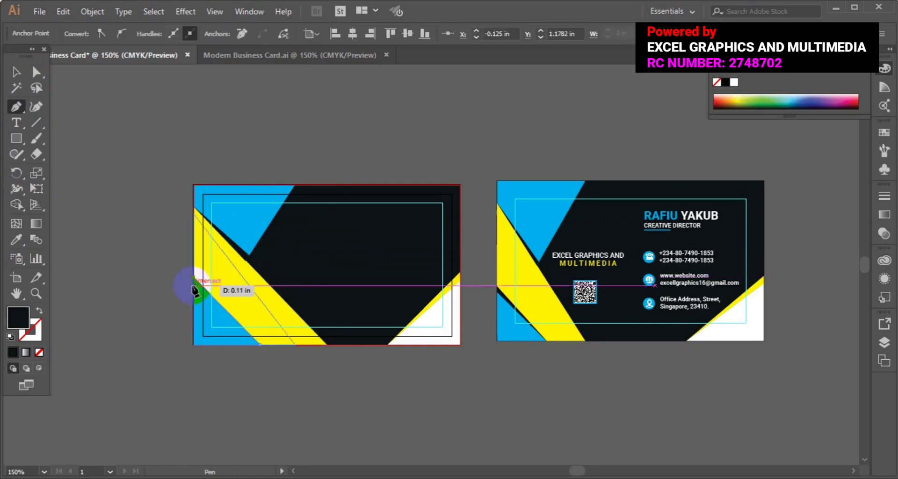
left_click(193, 287)
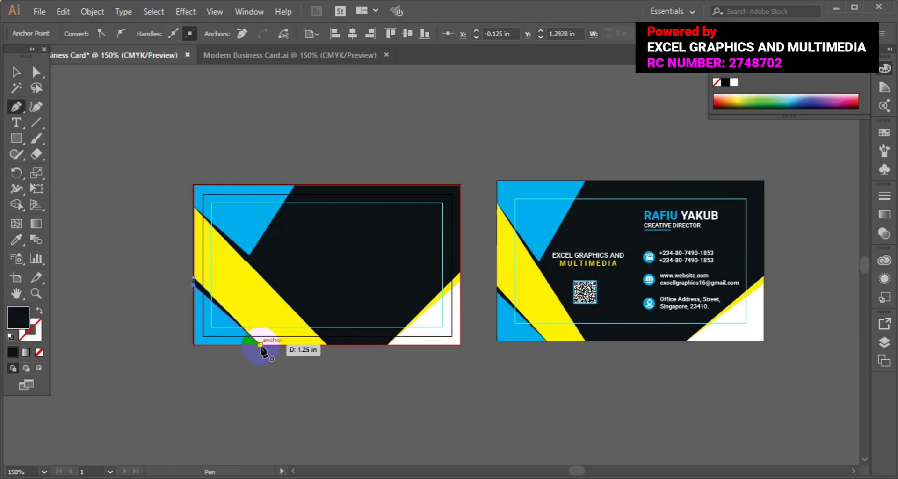
left_click(260, 345)
left_click(16, 72)
left_click(106, 259)
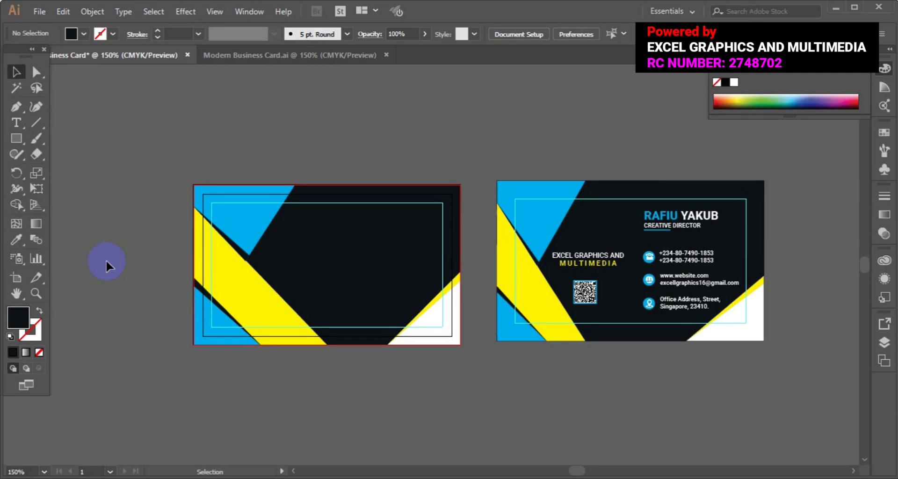
Step: Type the cardholder's name as a new text line above the card
left_click(11, 125)
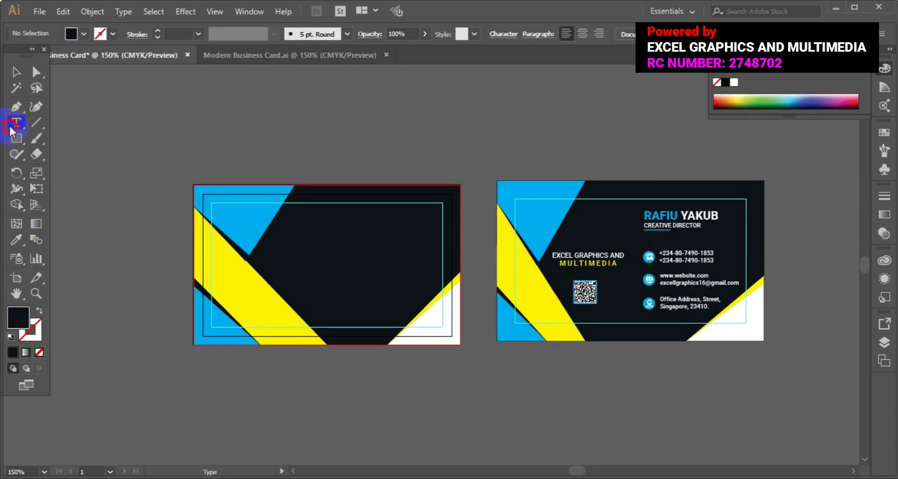
left_click(265, 158)
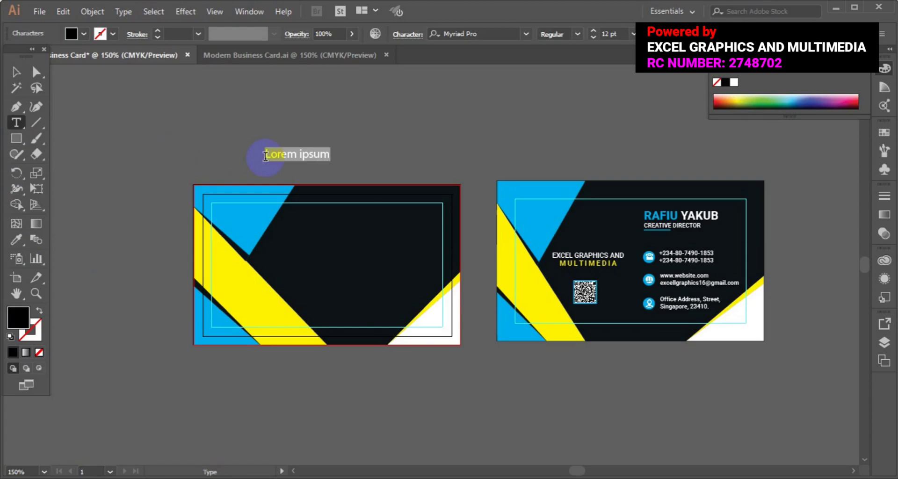
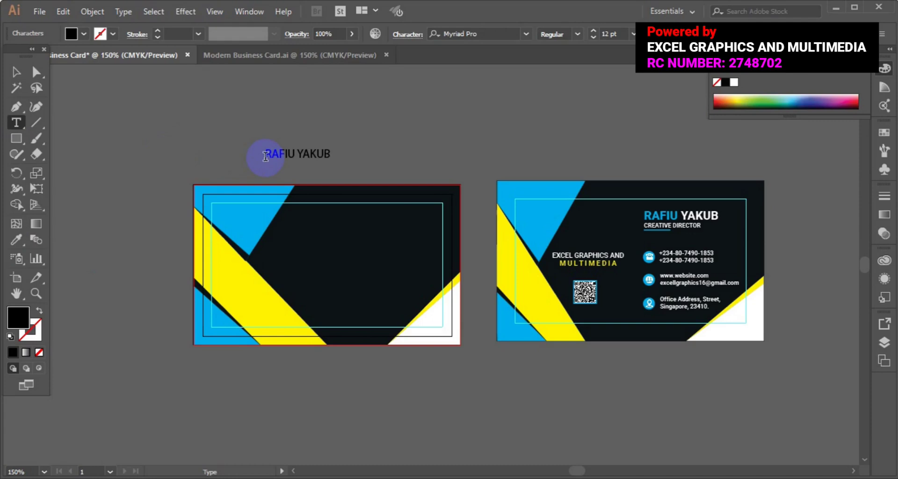
Step: Set the name in Roboto Black and move it onto the card's upper right
triple_click(266, 156)
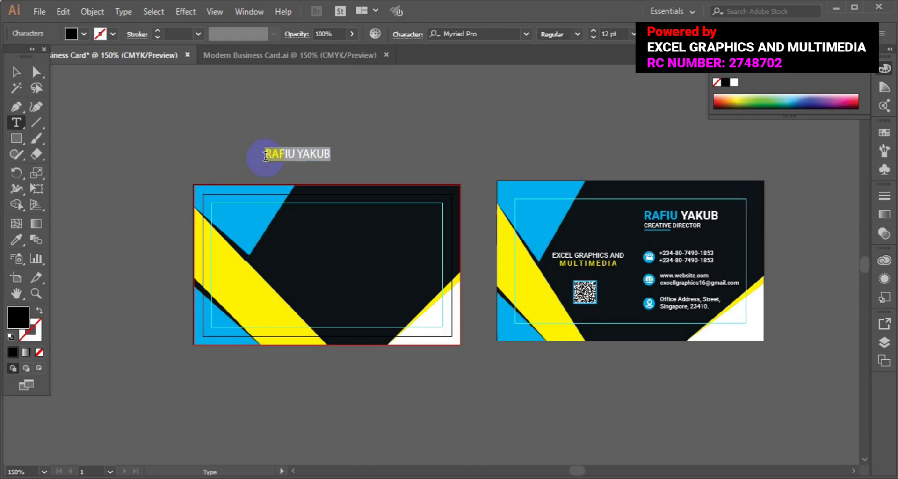
left_click(526, 35)
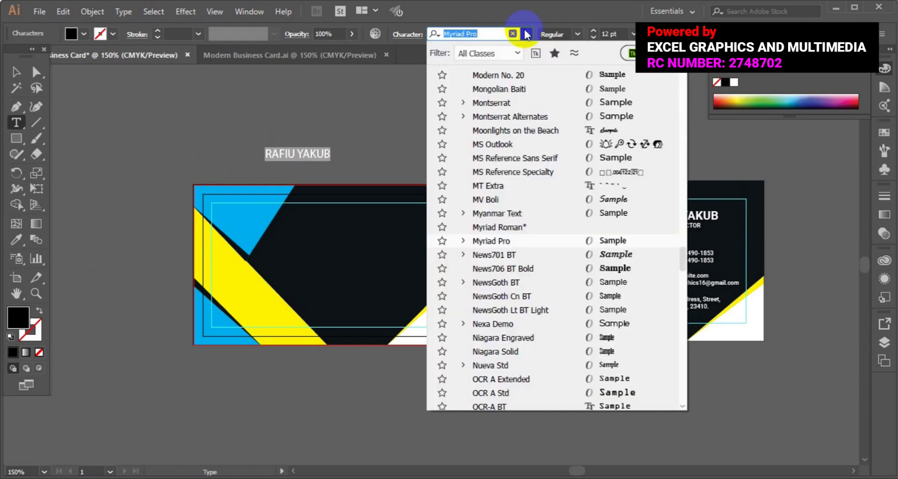
type("ROBO")
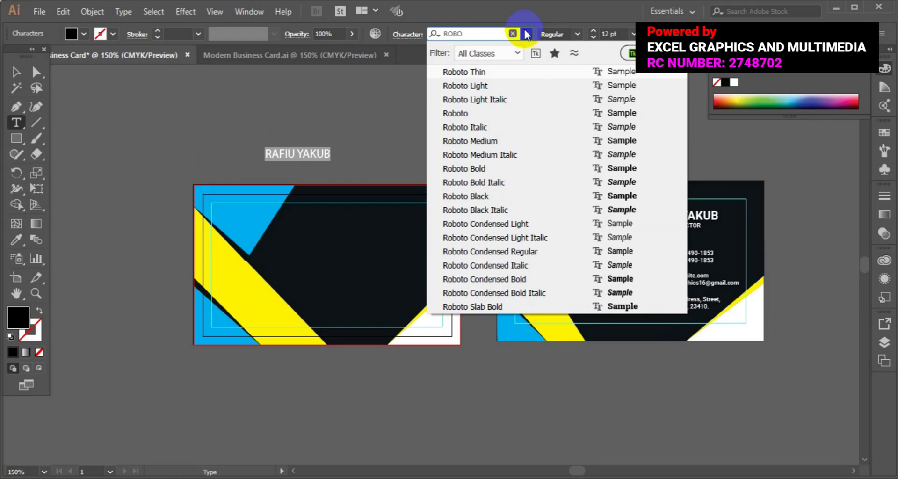
left_click(481, 114)
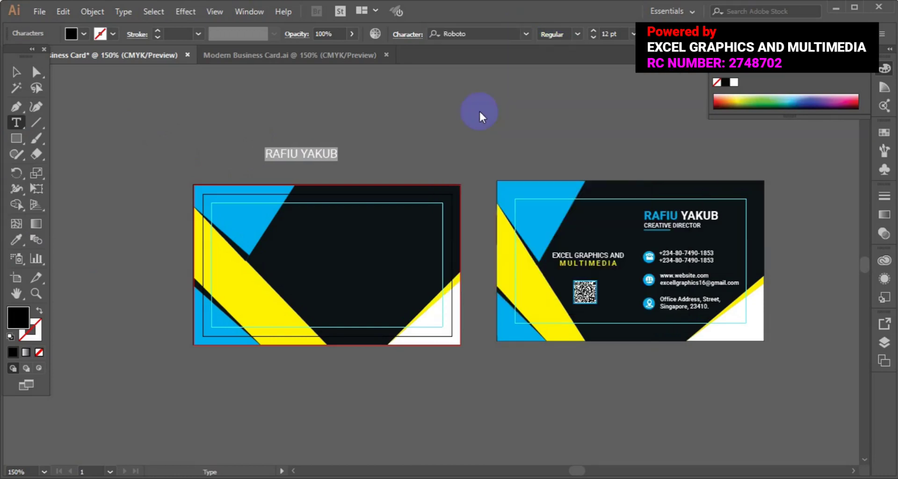
left_click(577, 33)
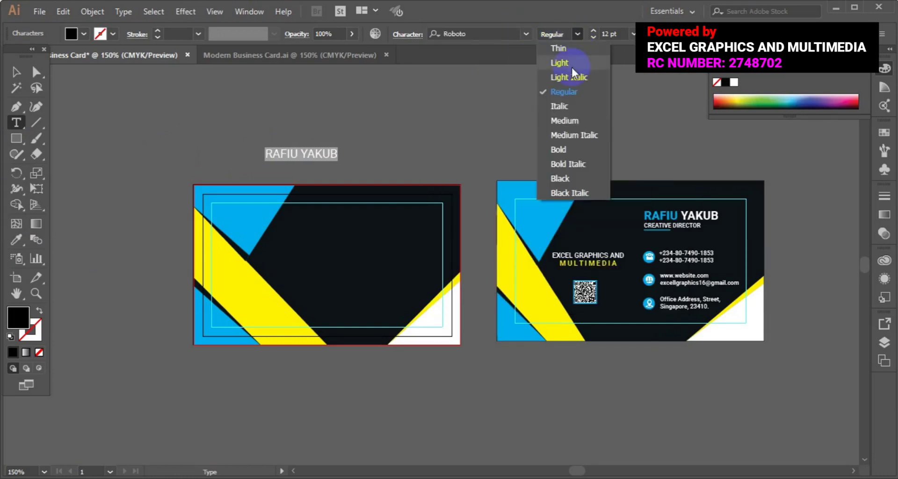
left_click(560, 177)
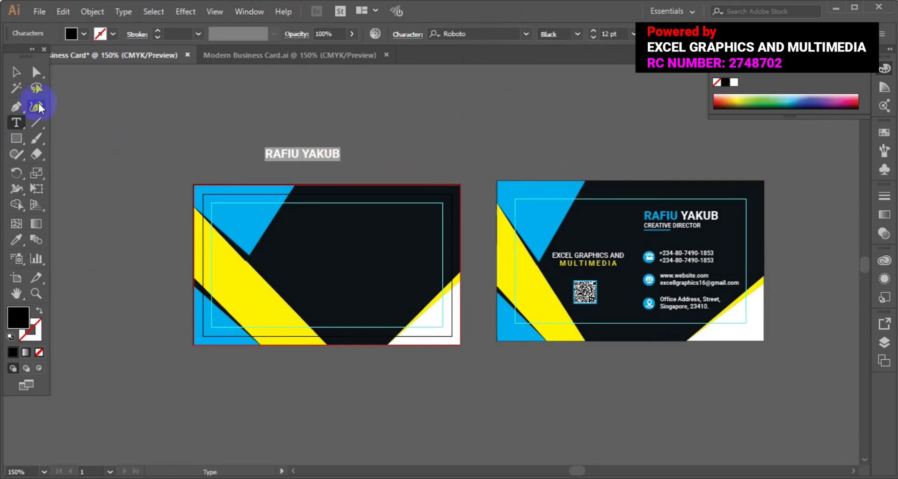
left_click(18, 75)
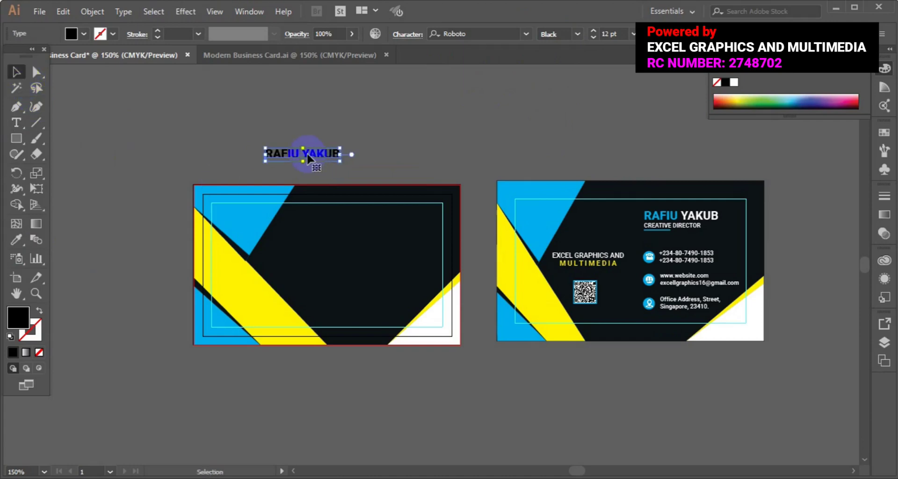
left_click_drag(321, 169, 385, 220)
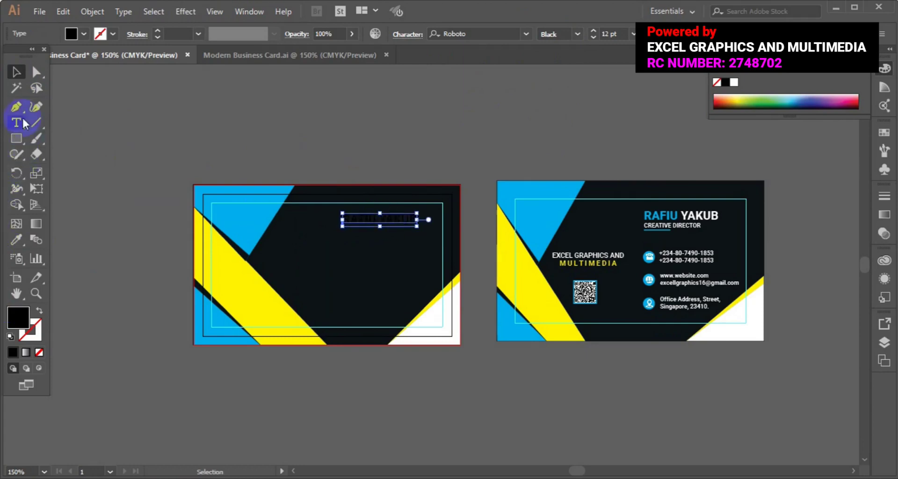
Step: Colour the name with the reference's blue, then make the surname White from the Fill swatches
left_click(16, 240)
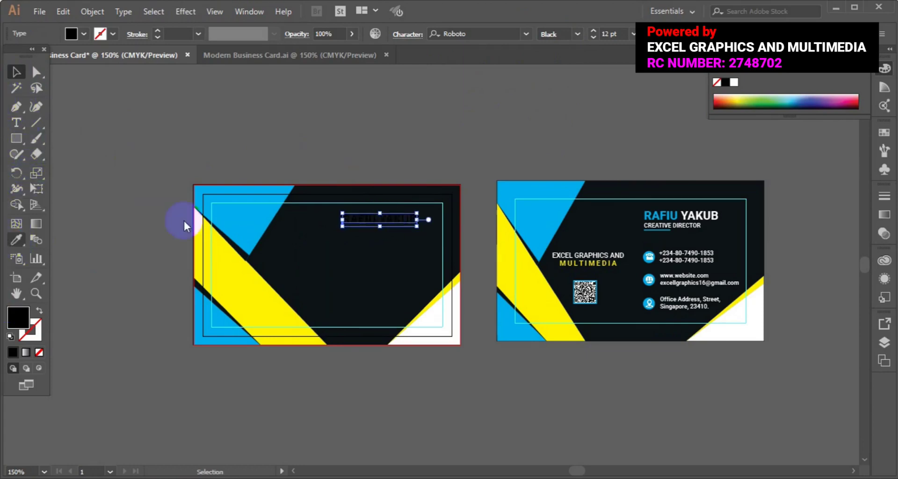
left_click(517, 196)
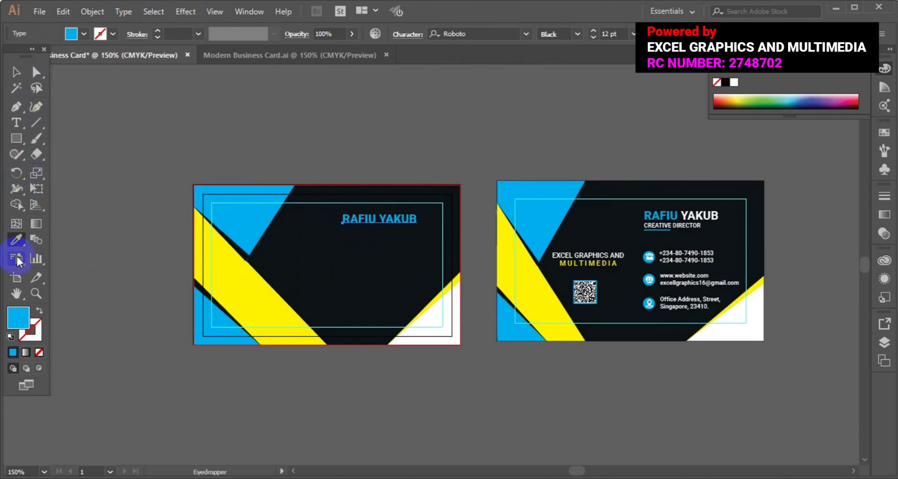
left_click(16, 123)
left_click(351, 233)
left_click(377, 219)
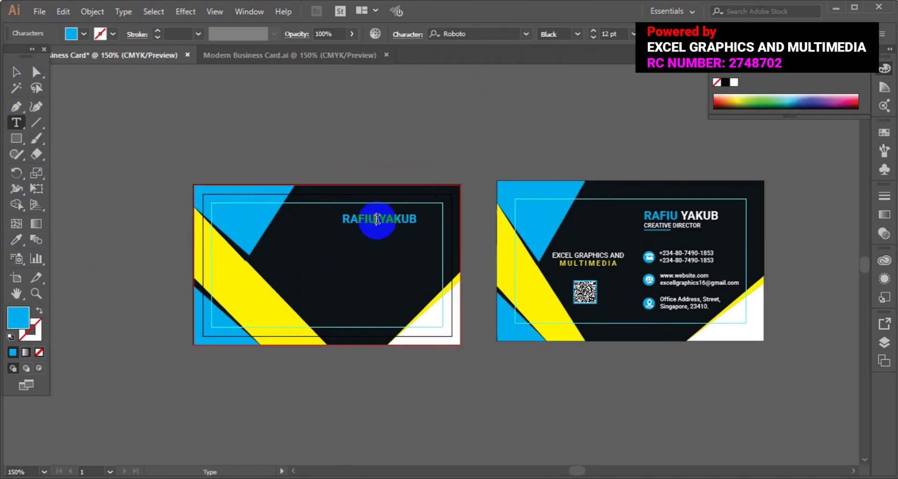
key("shift+Right")
key("shift+Right")
key("shift+Right")
left_click(77, 34)
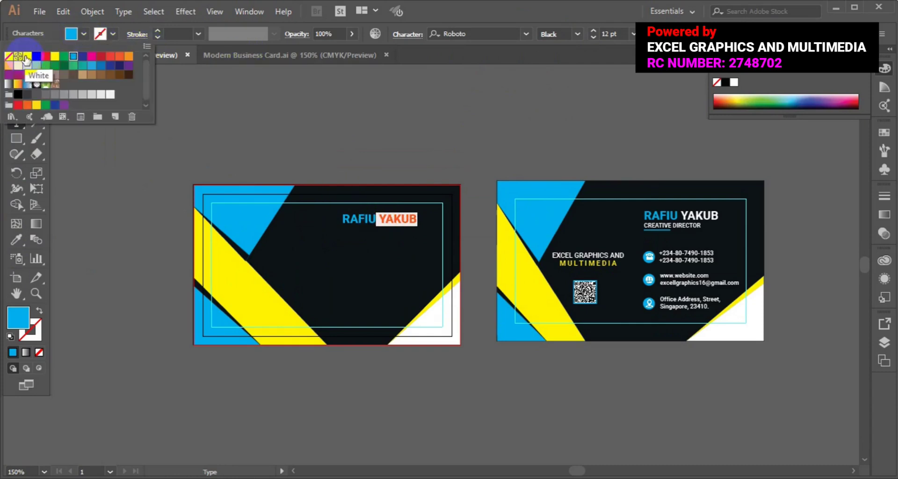
left_click(27, 55)
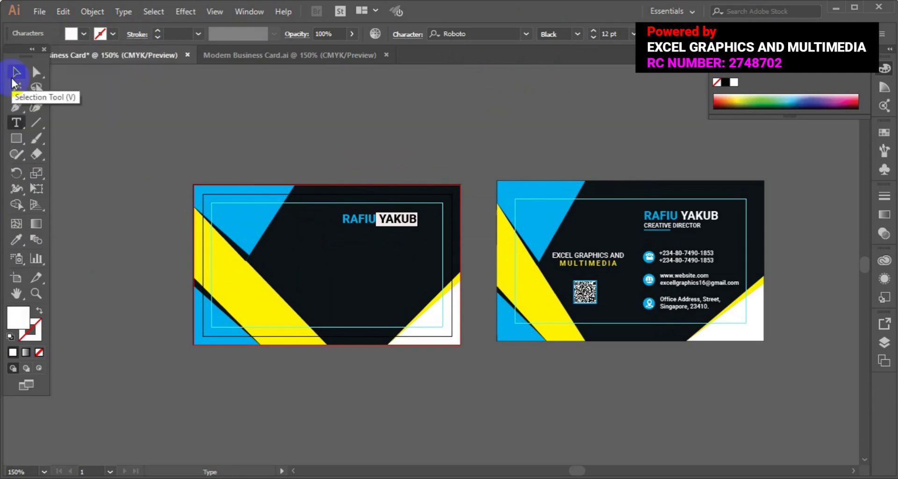
left_click(15, 72)
left_click(95, 169)
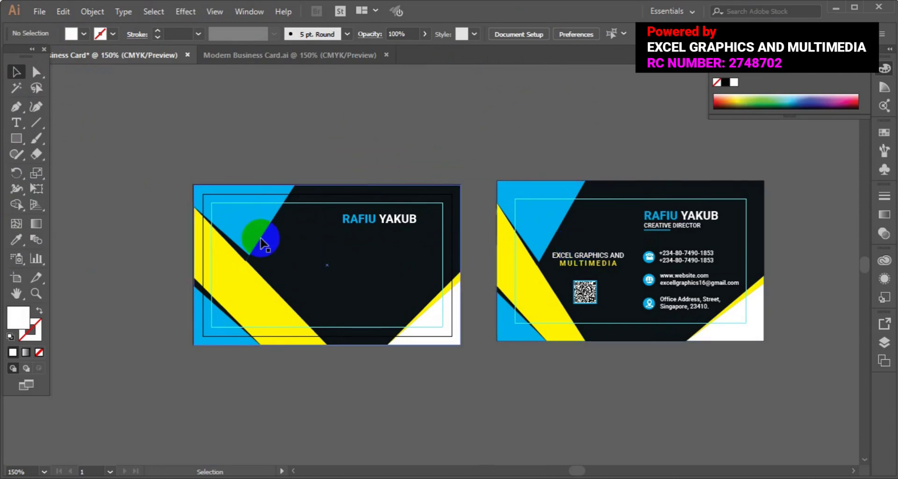
Step: Add a CREATIVE DIRECTOR text line set to 6 pt and White fill
left_click(11, 127)
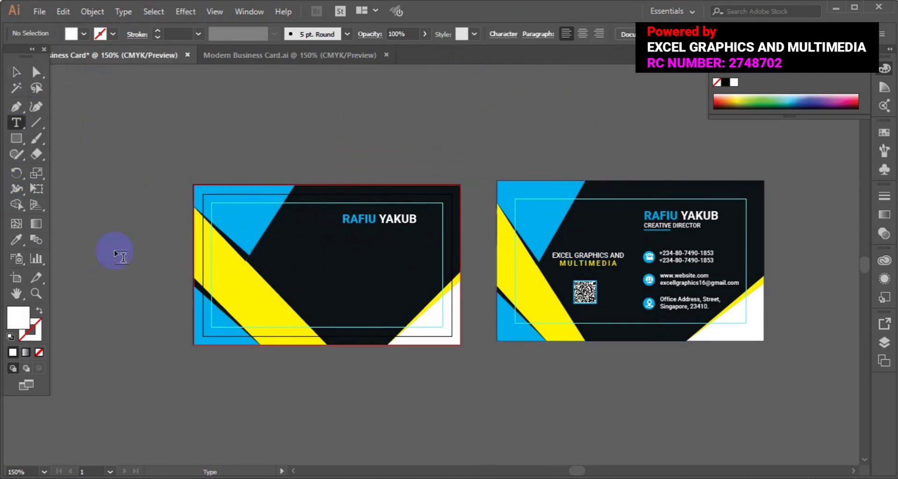
left_click(128, 261)
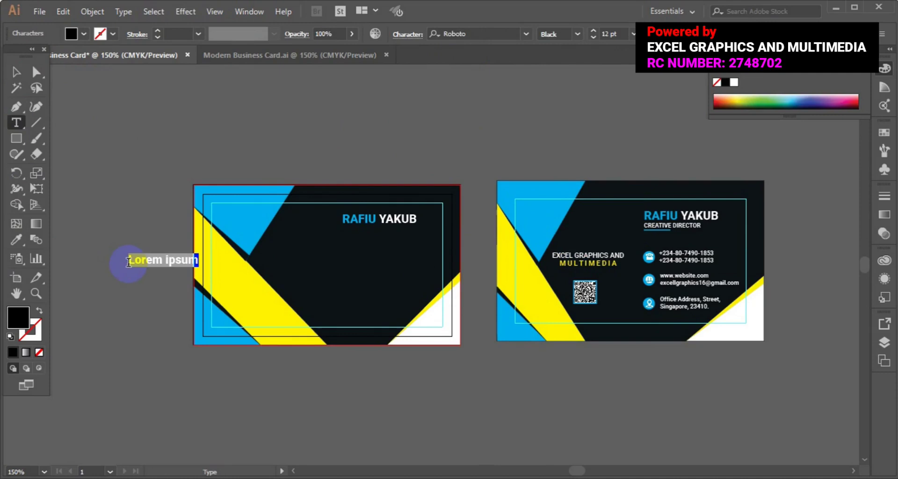
type("CREATIVE DIRECTOR")
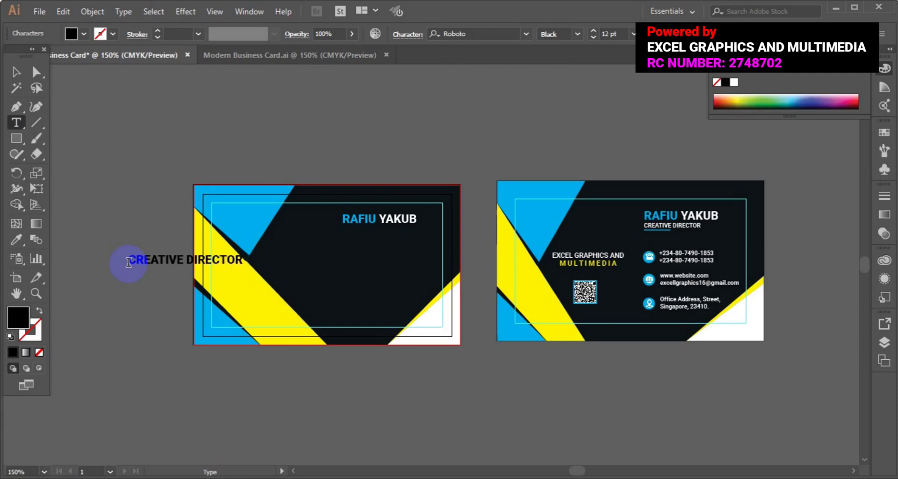
triple_click(129, 261)
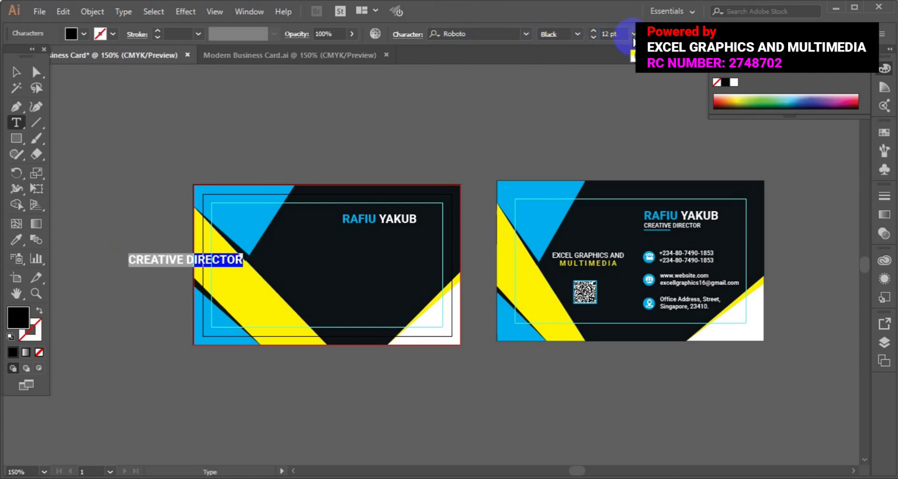
left_click(633, 33)
left_click(640, 59)
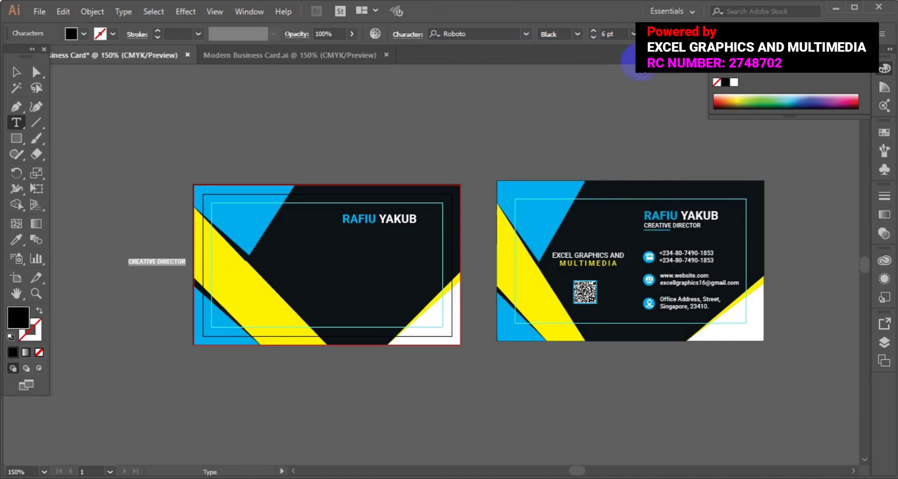
left_click(84, 33)
left_click(27, 56)
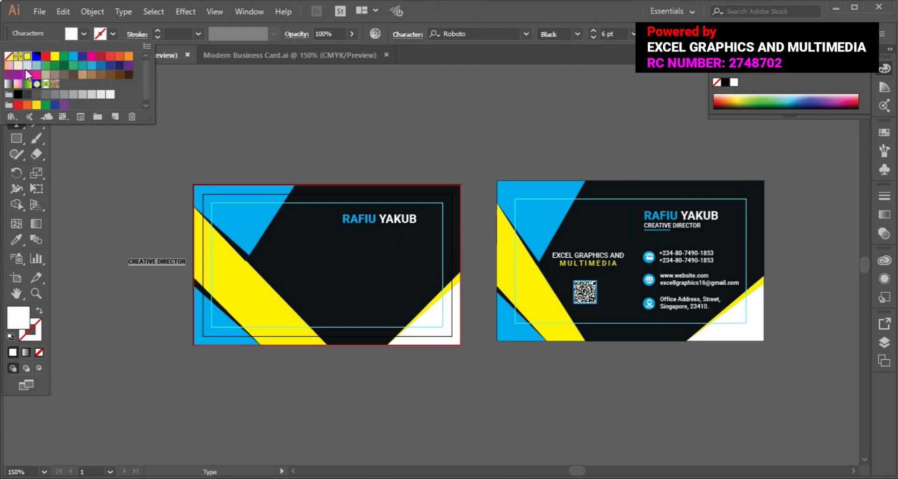
left_click(15, 143)
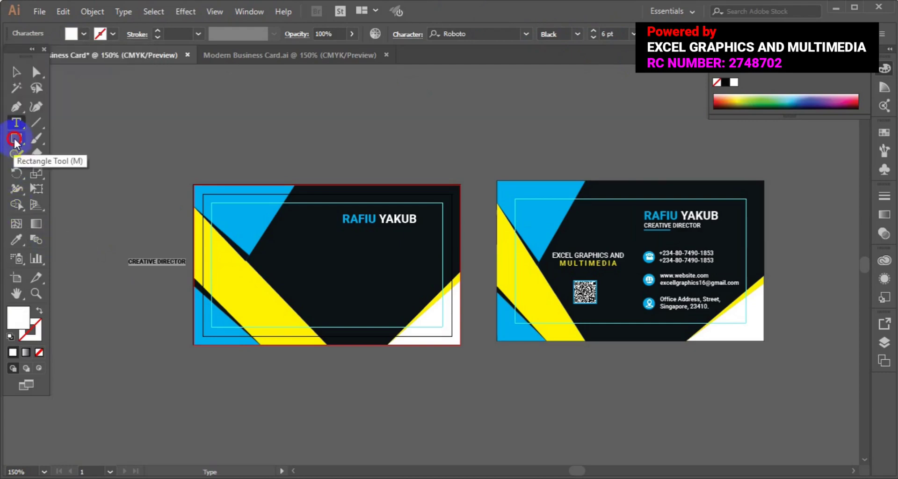
Step: Move the CREATIVE DIRECTOR title directly beneath the name on the left card
left_click(15, 77)
left_click(142, 262)
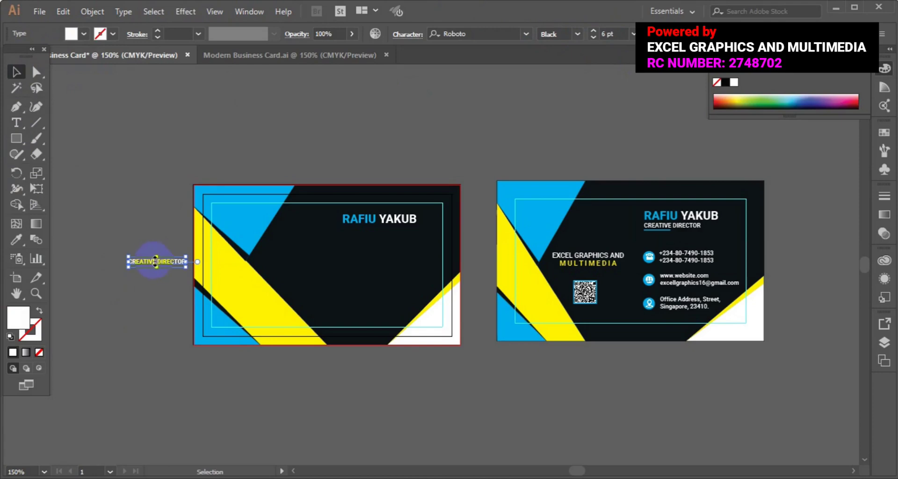
left_click_drag(156, 262, 364, 233)
left_click(111, 267)
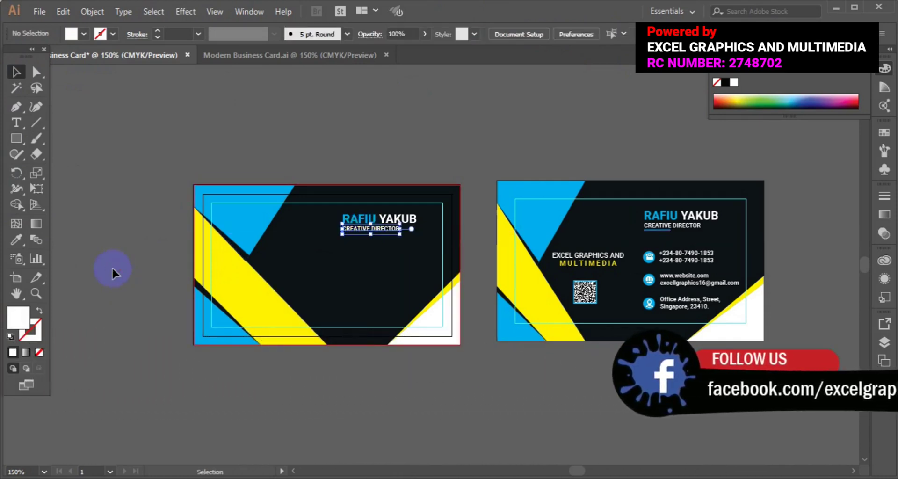
left_click(10, 138)
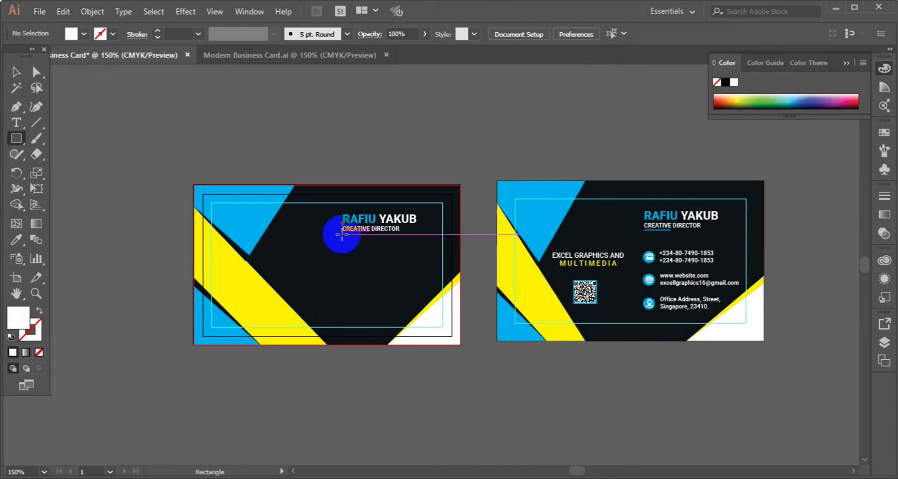
Step: Draw a thin cyan bar under CREATIVE DIRECTOR and nudge it up slightly
mouse_move(343, 234)
left_mouse_down()
mouse_move(389, 238)
mouse_move(364, 237)
mouse_move(389, 237)
mouse_move(379, 237)
left_mouse_up()
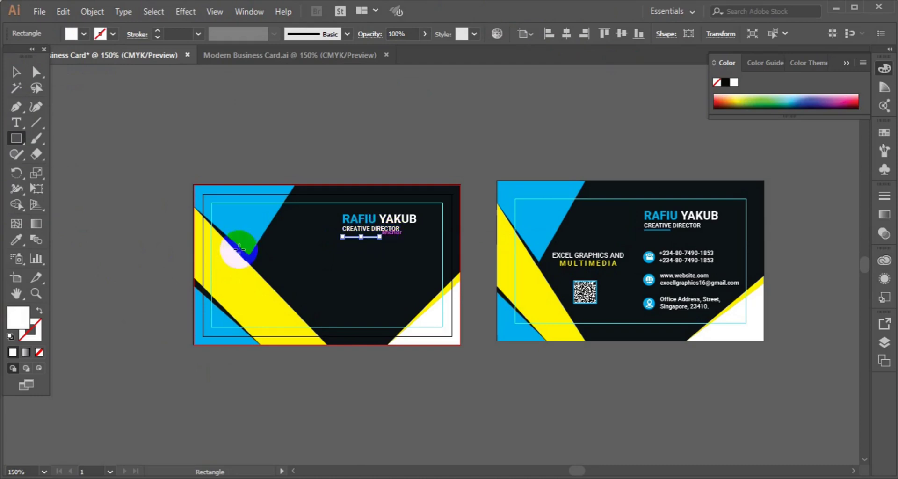
left_click(80, 36)
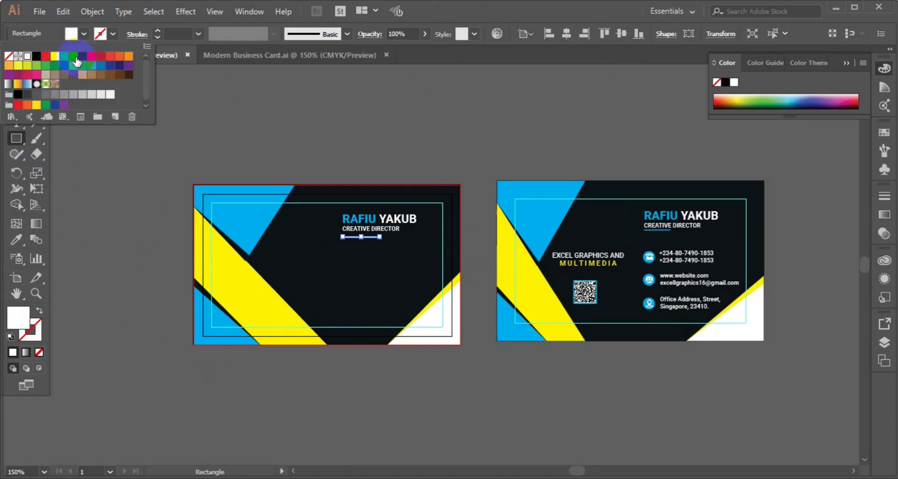
left_click(75, 58)
left_click(17, 139)
left_click(18, 72)
left_click(307, 214)
key("Up")
key("Up")
left_click(137, 241)
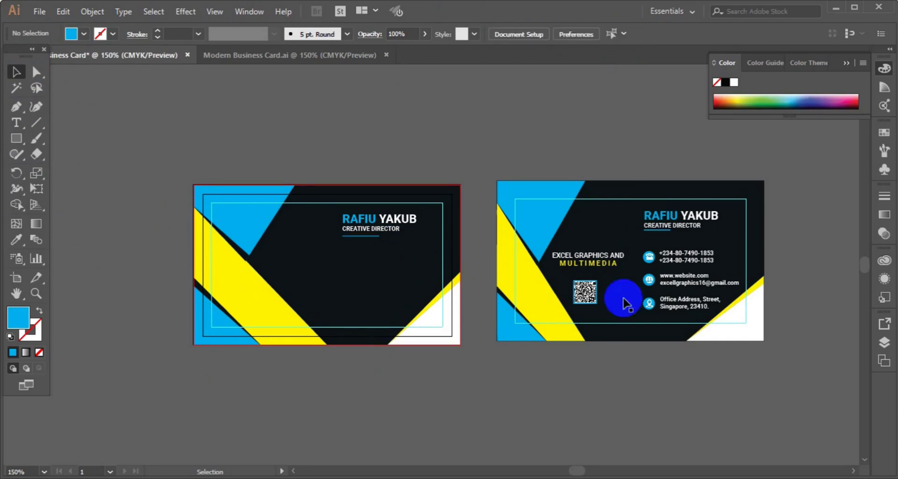
Step: Copy the EXCEL GRAPHICS AND MULTIMEDIA text onto the left card and bring it to front
left_click(587, 267)
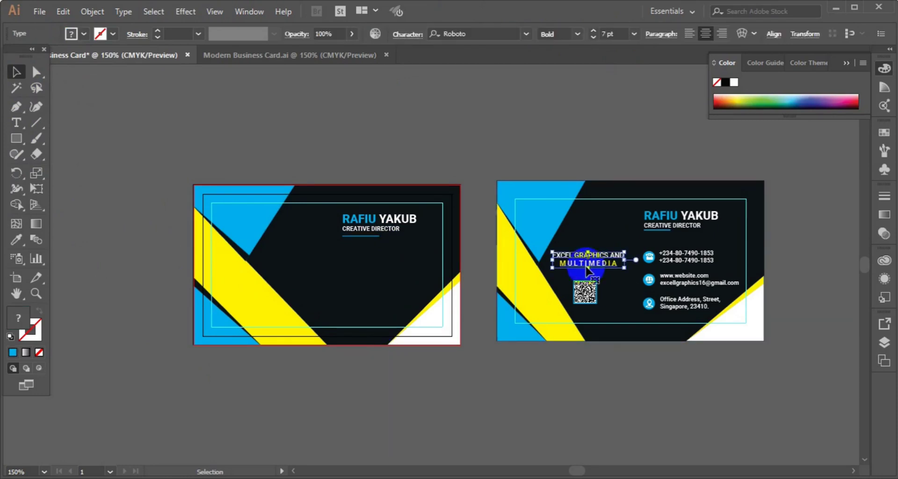
left_click_drag(587, 266, 293, 265)
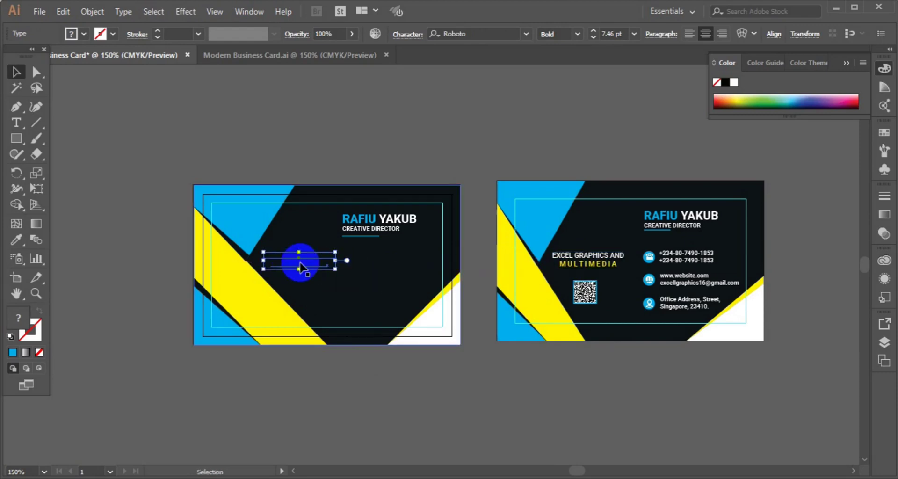
right_click(300, 263)
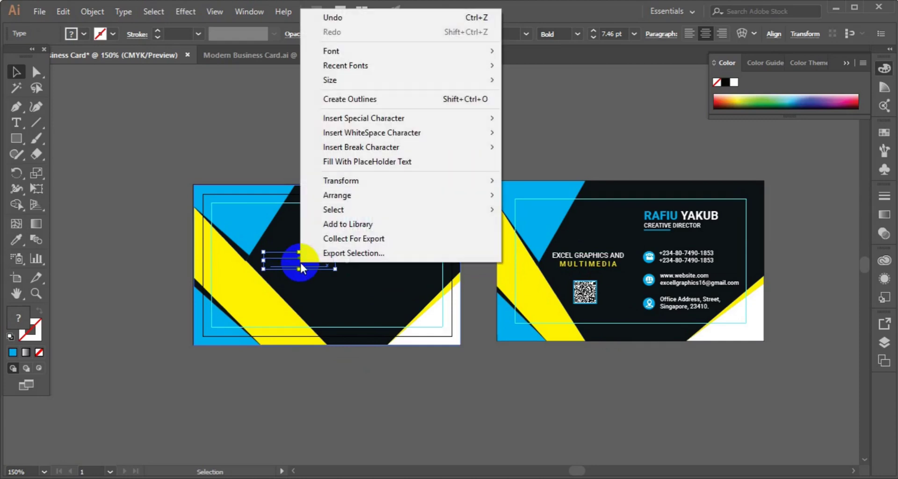
left_click(346, 193)
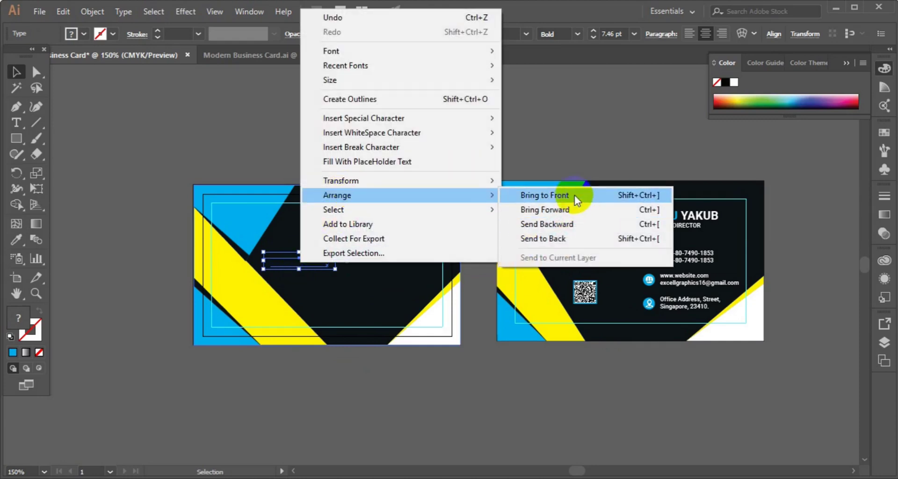
left_click(575, 195)
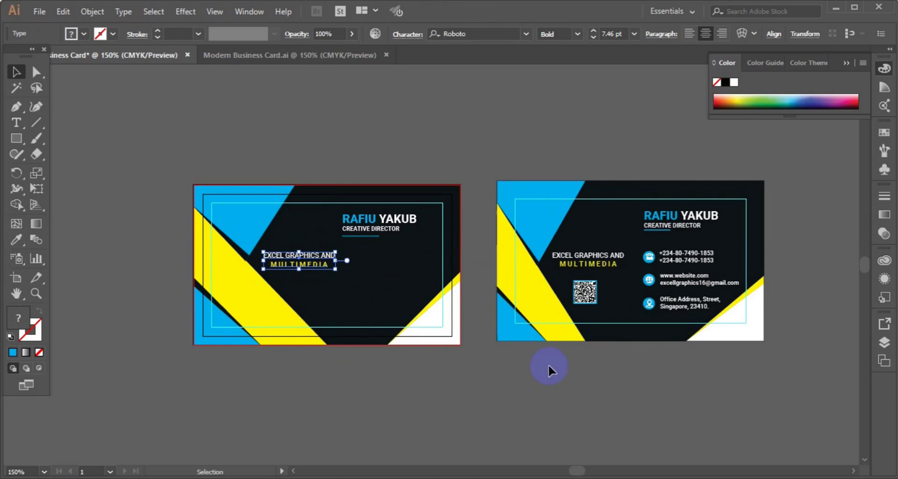
left_click(584, 305)
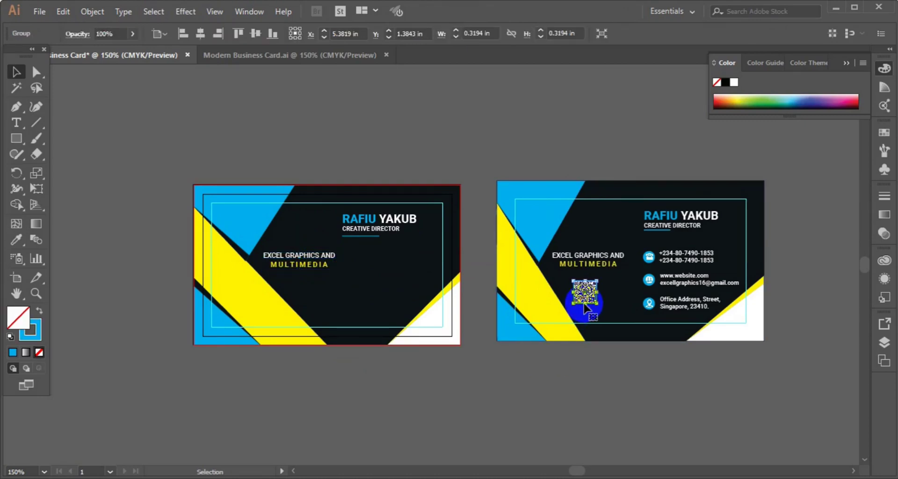
Step: Place a copy of the reference QR code below the company name and bring it to front
left_click_drag(584, 304, 351, 300)
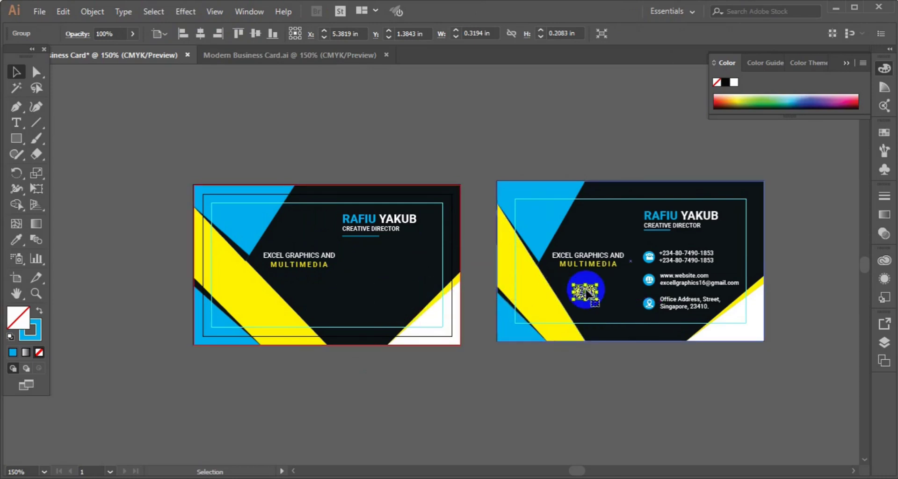
key("ctrl+z")
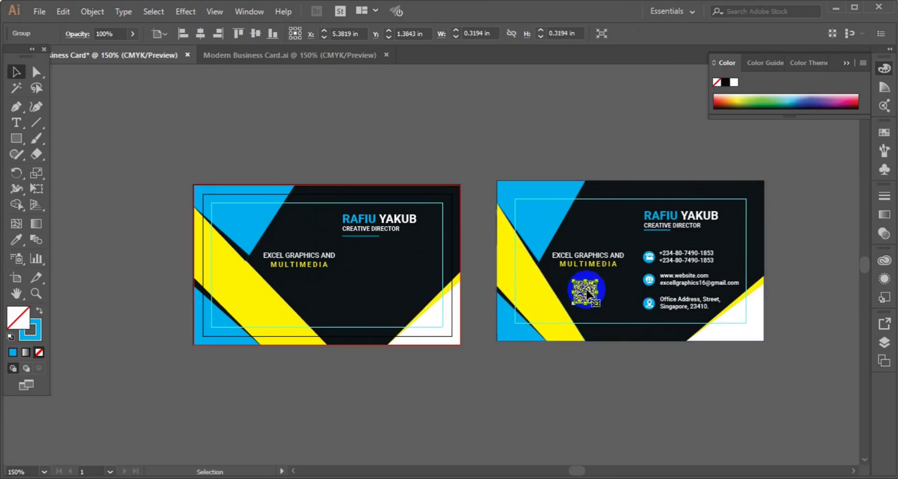
left_click_drag(583, 291, 306, 296)
right_click(308, 296)
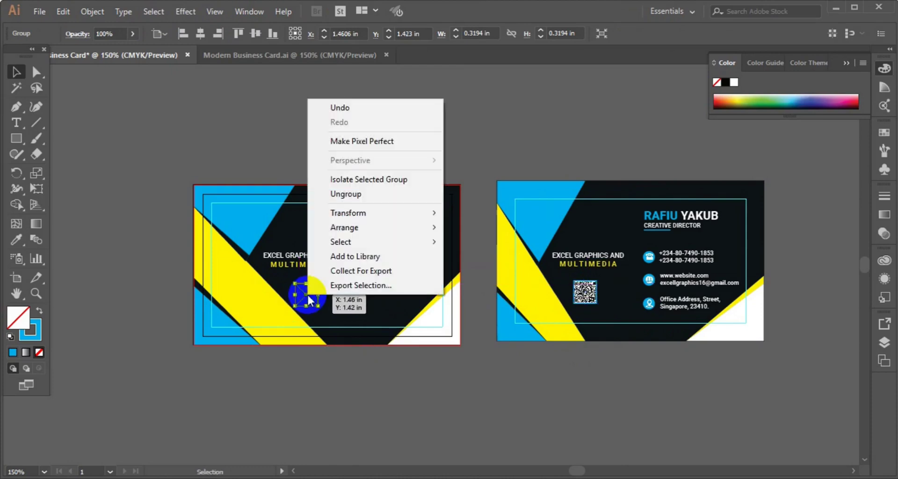
mouse_move(380, 229)
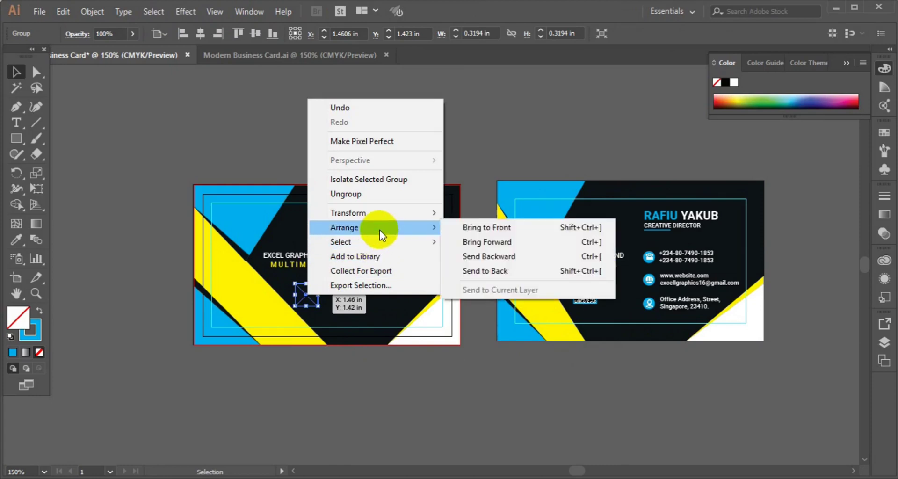
left_click(538, 228)
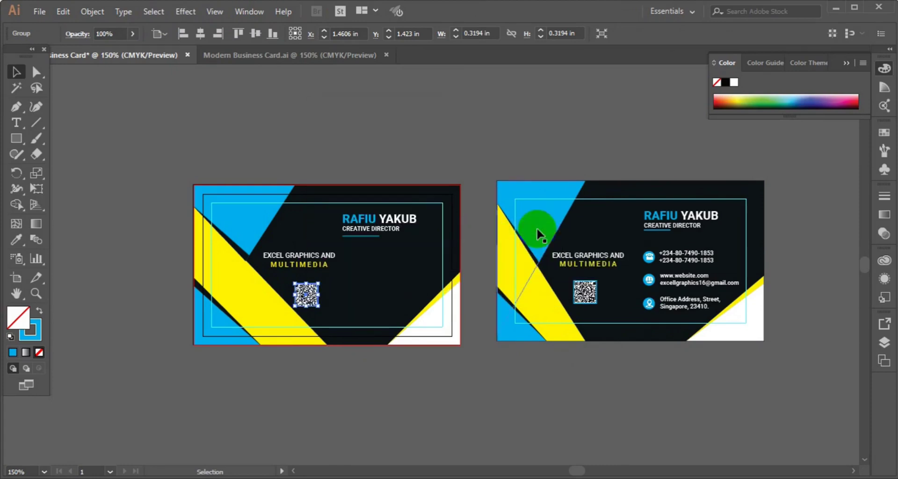
left_click(481, 150)
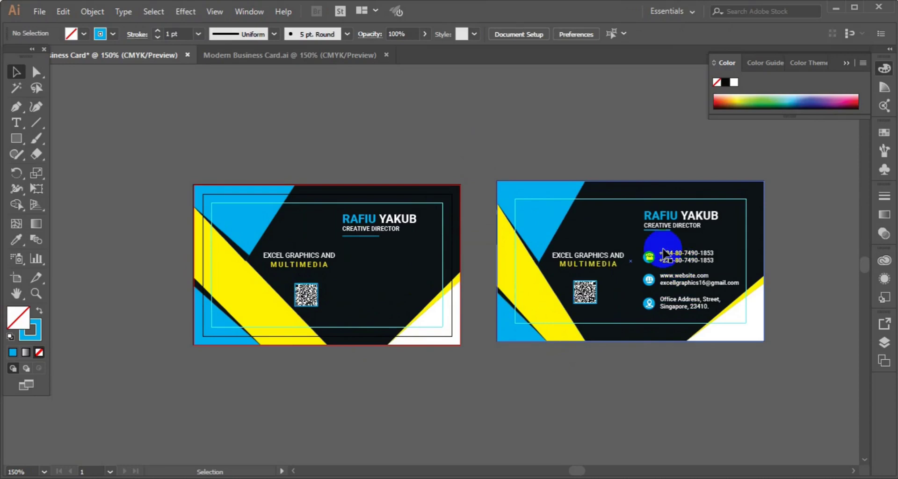
Step: Copy the reference's phone, email, website and address lines with their icons onto the left card
left_click(712, 258)
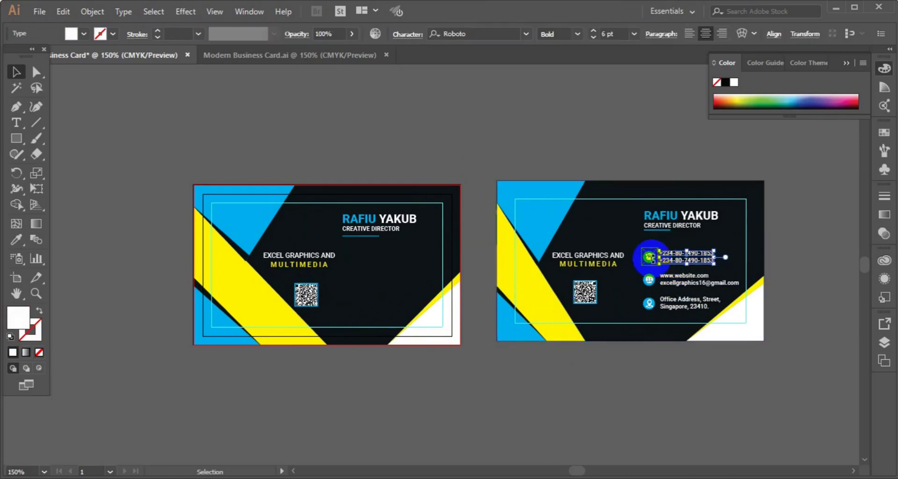
left_click(649, 258, "shift")
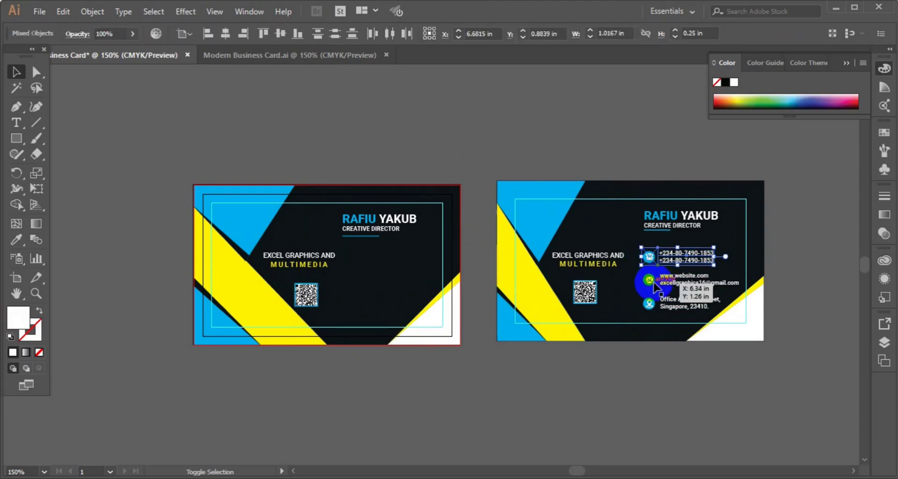
left_click(651, 281, "shift")
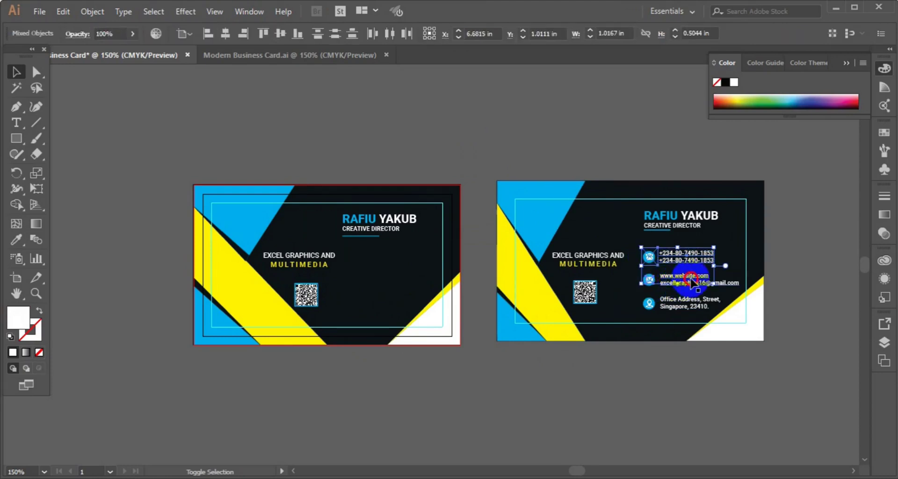
left_click(690, 277, "shift")
left_click(683, 307, "shift")
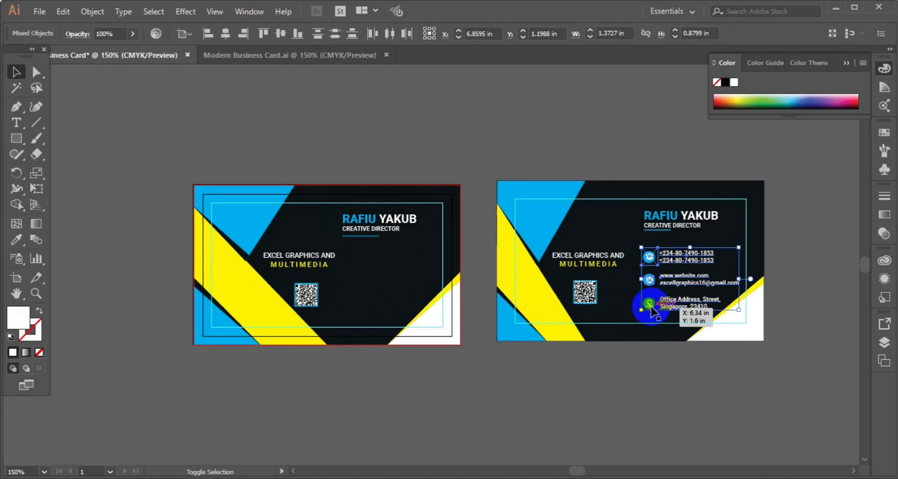
mouse_move(650, 306)
left_mouse_down()
mouse_move(653, 285)
mouse_move(654, 305)
left_mouse_up()
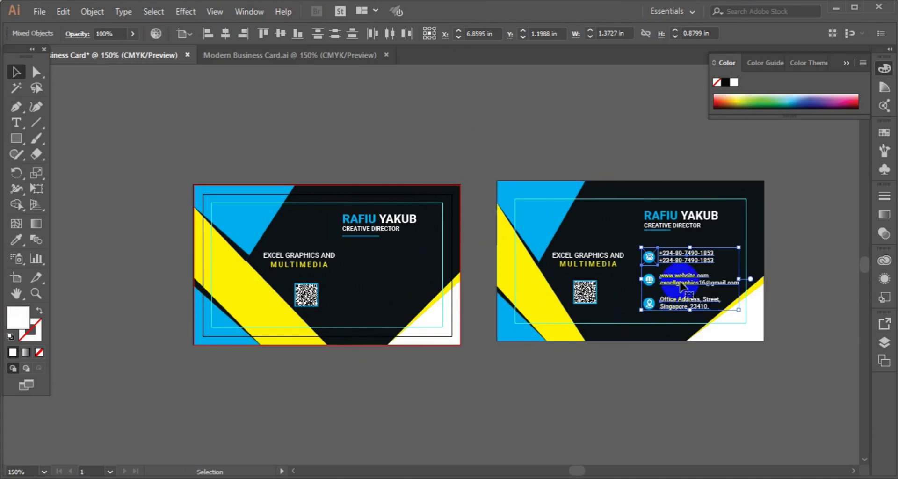
left_click_drag(680, 286, 383, 294)
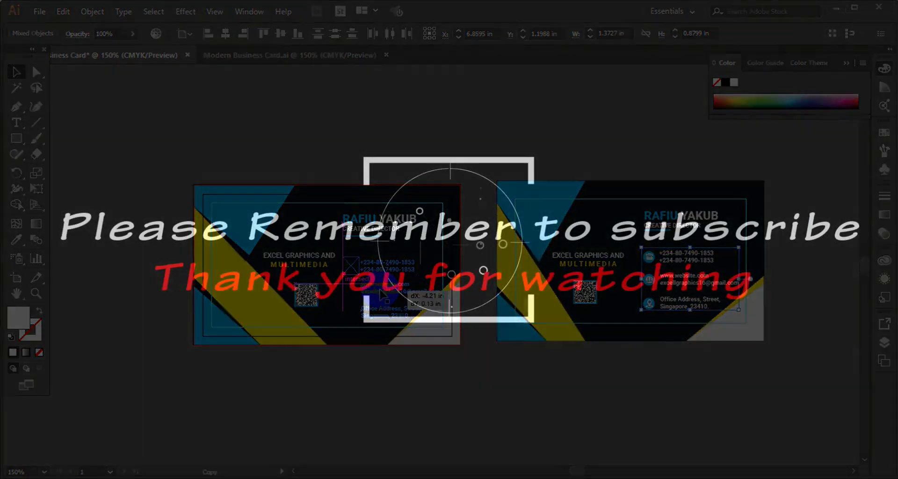